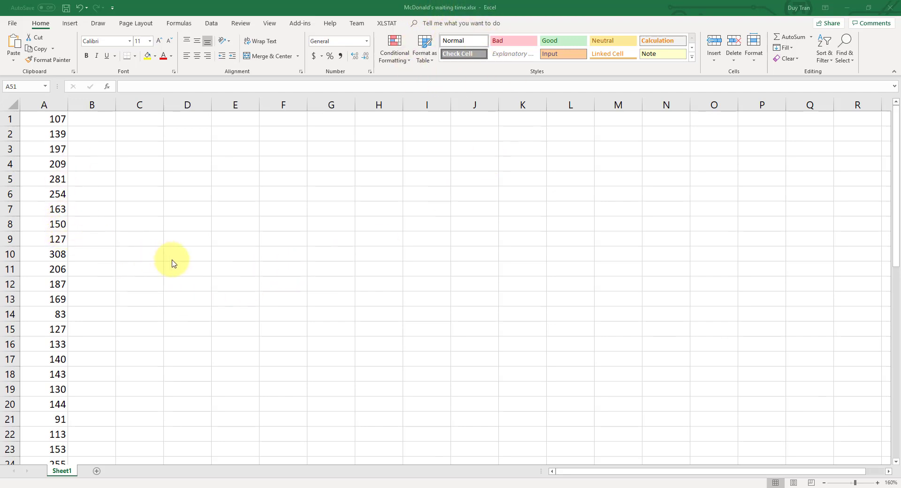
# Step: Insert a Box and Whisker statistic chart from the waiting times in A1:A50
pyautogui.scroll(-12, 135, 291)
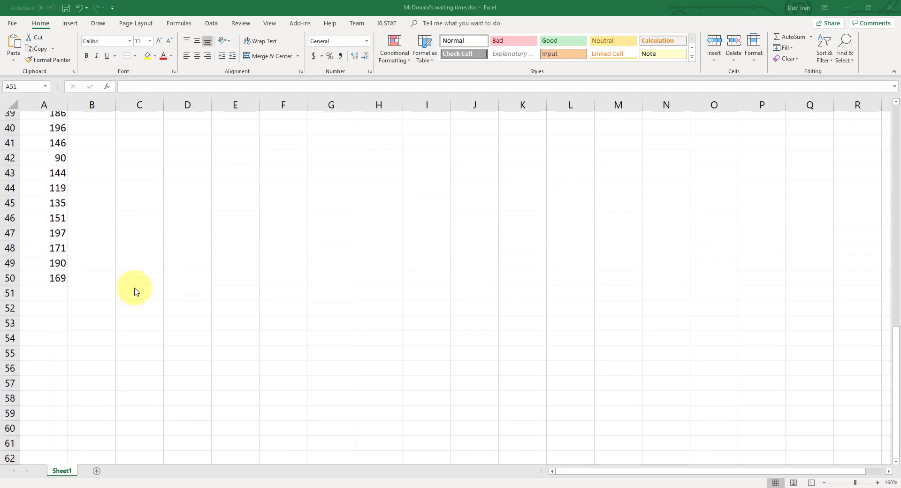
pyautogui.scroll(9, 41, 313)
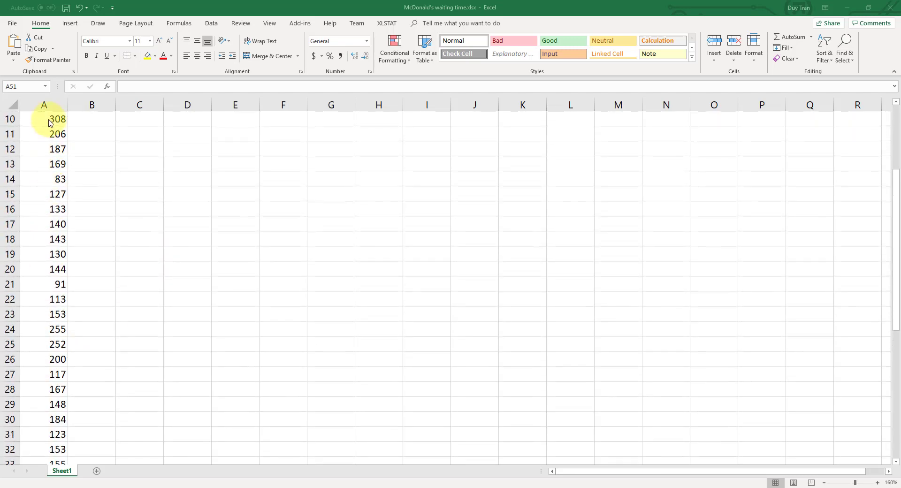
pyautogui.scroll(3, 53, 127)
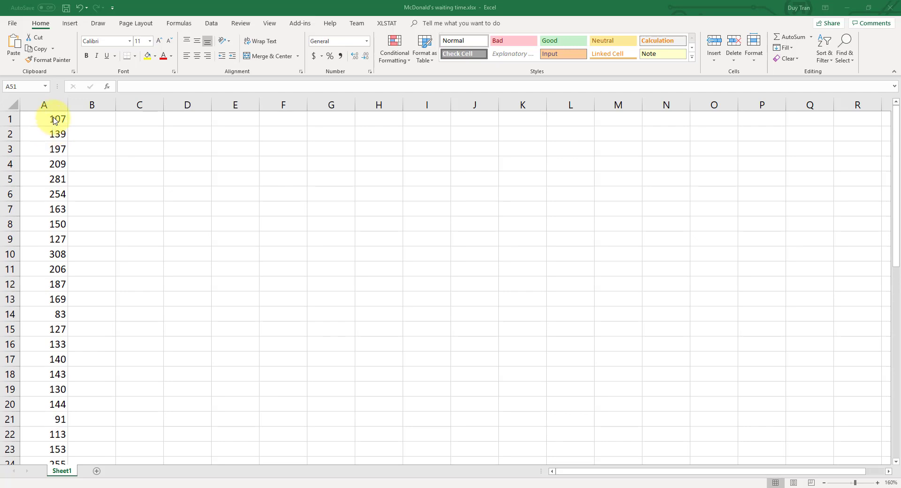
pyautogui.moveTo(53, 119); pyautogui.dragTo(54, 270)
pyautogui.moveTo(54, 301); pyautogui.dragTo(49, 434)
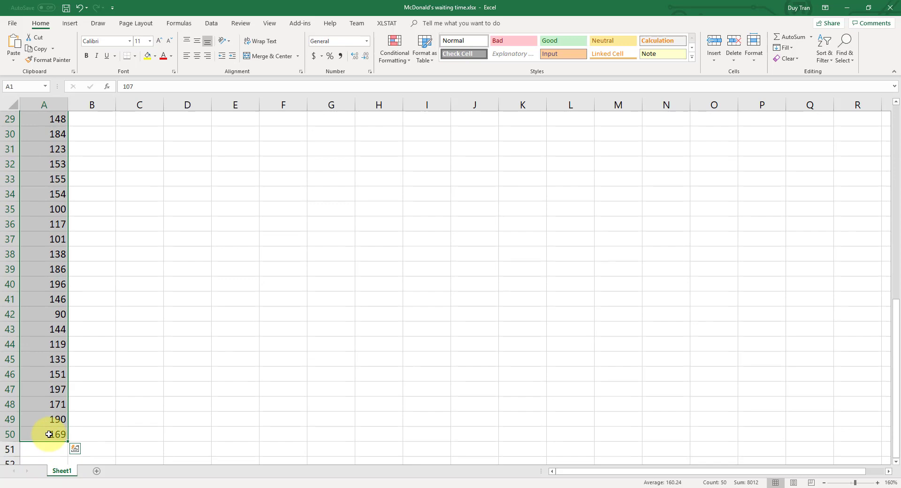
pyautogui.click(70, 24)
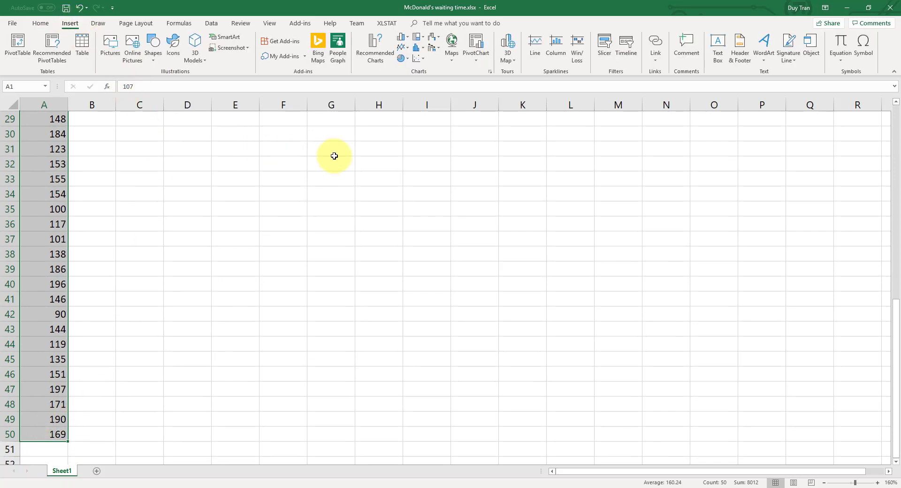
pyautogui.click(422, 48)
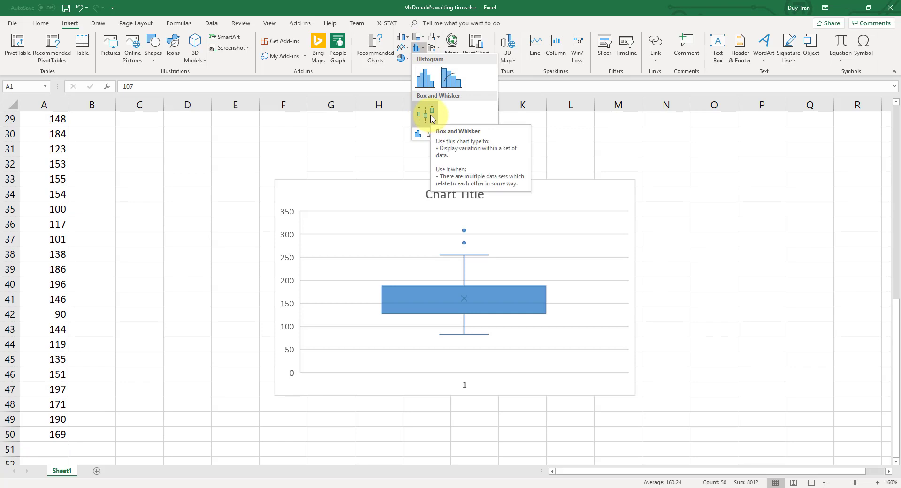
pyautogui.click(431, 117)
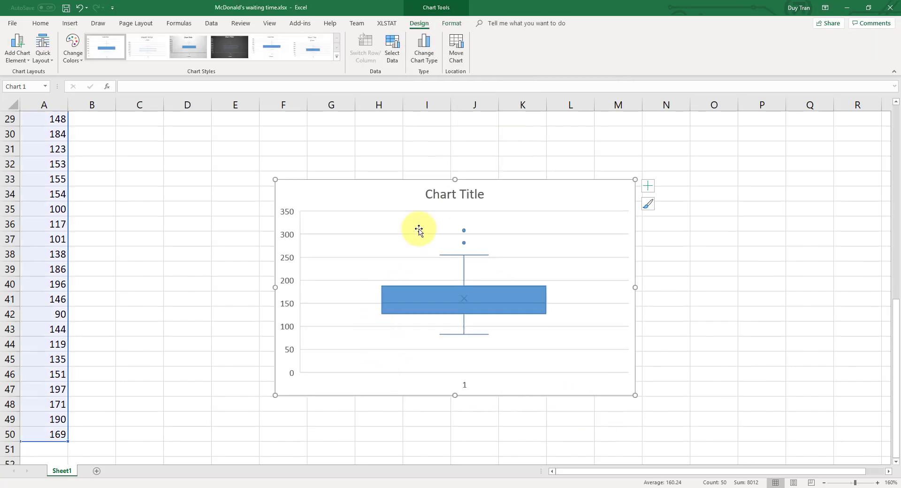
# Step: Move the chart right of the data and delete its title, undoing an accidental chart deletion
pyautogui.moveTo(407, 193); pyautogui.dragTo(498, 190)
pyautogui.click(561, 200)
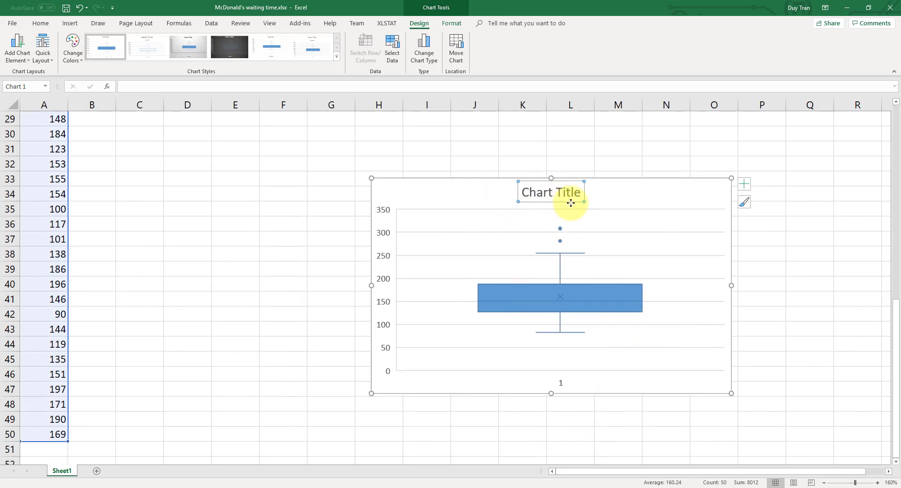
pyautogui.press('Delete')
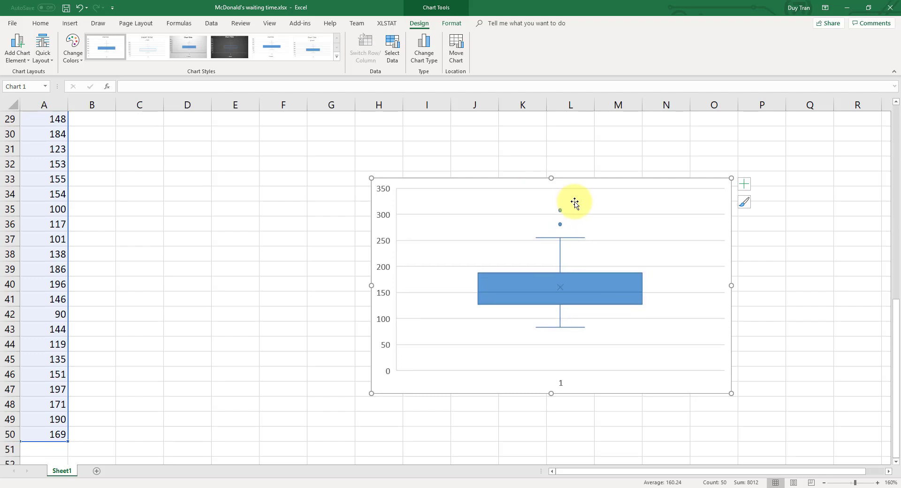
pyautogui.click(561, 384)
pyautogui.click(567, 385)
pyautogui.press('Delete')
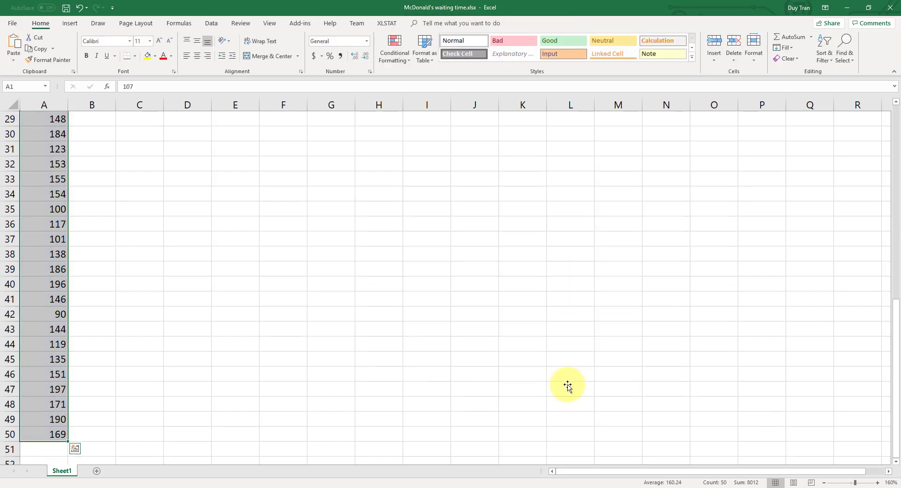
pyautogui.hotkey('ctrl', 'z')
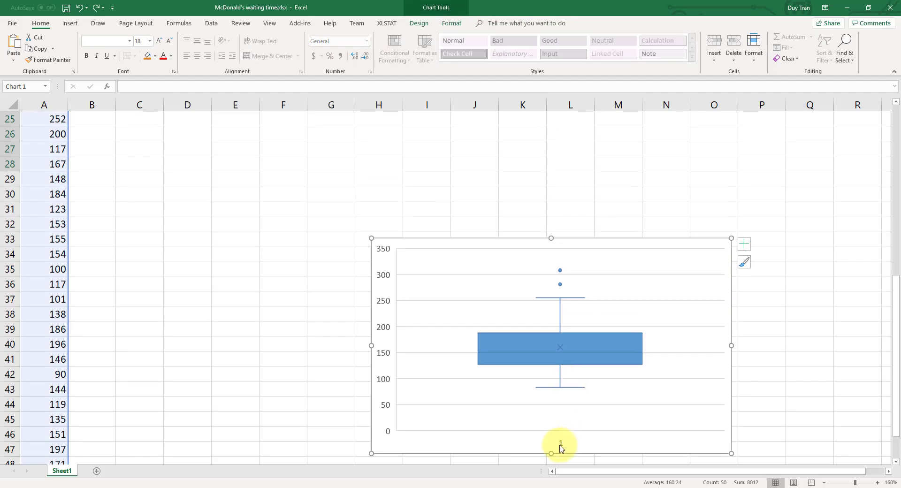
# Step: Delete the horizontal axis and move the chart up beside the data
pyautogui.click(561, 445)
pyautogui.press('Delete')
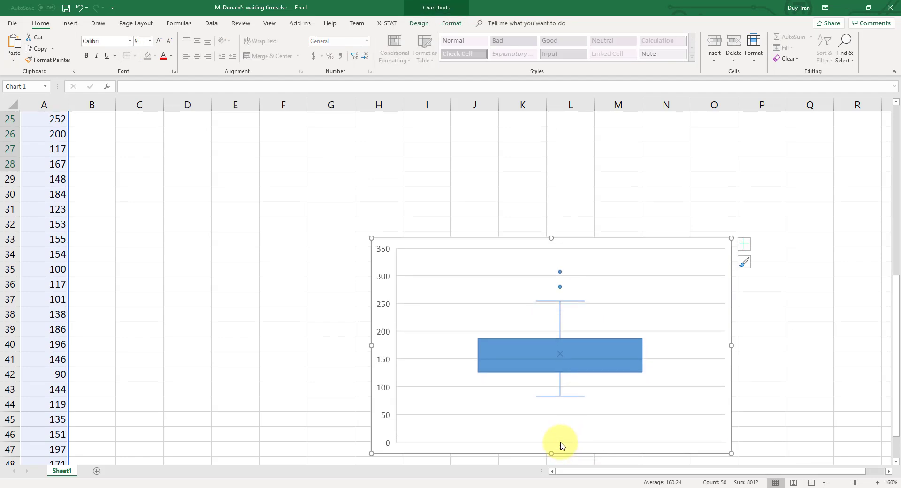
pyautogui.click(613, 276)
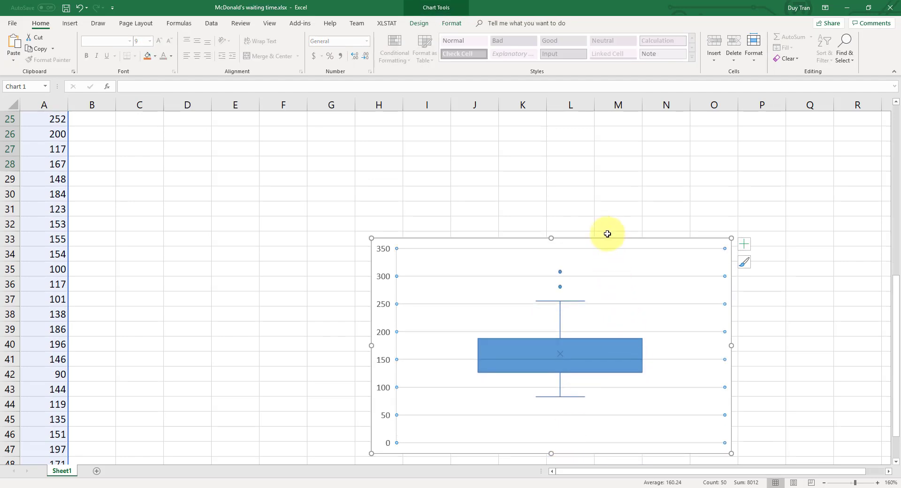
pyautogui.moveTo(605, 240); pyautogui.dragTo(612, 181)
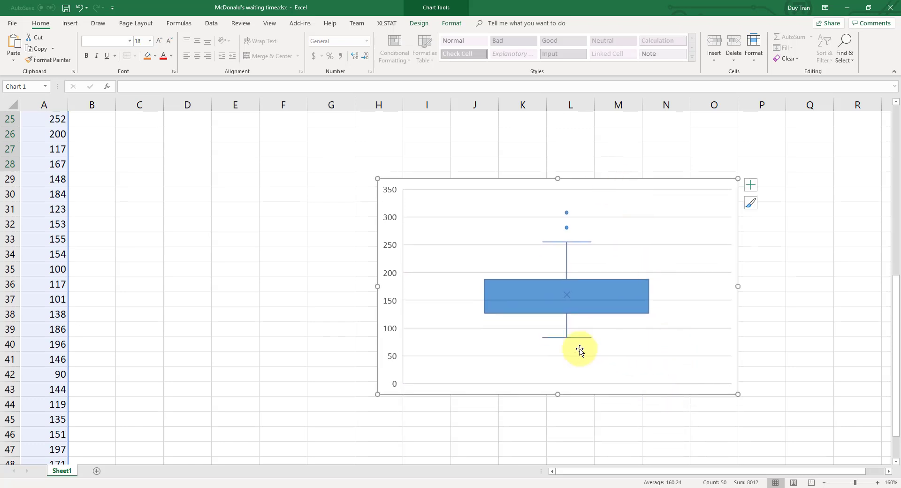
pyautogui.click(351, 396)
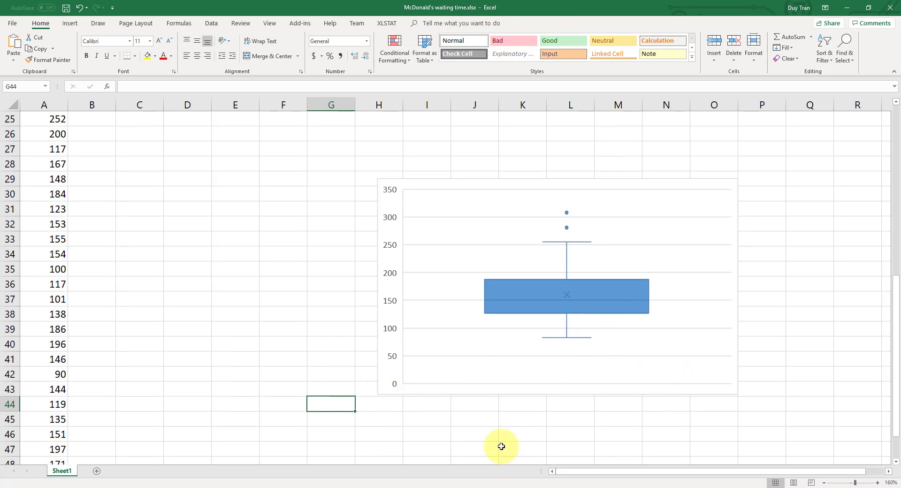
# Step: Enter the labels Max, Q3, Q2/M and Q1 down D29:D32
pyautogui.click(572, 449)
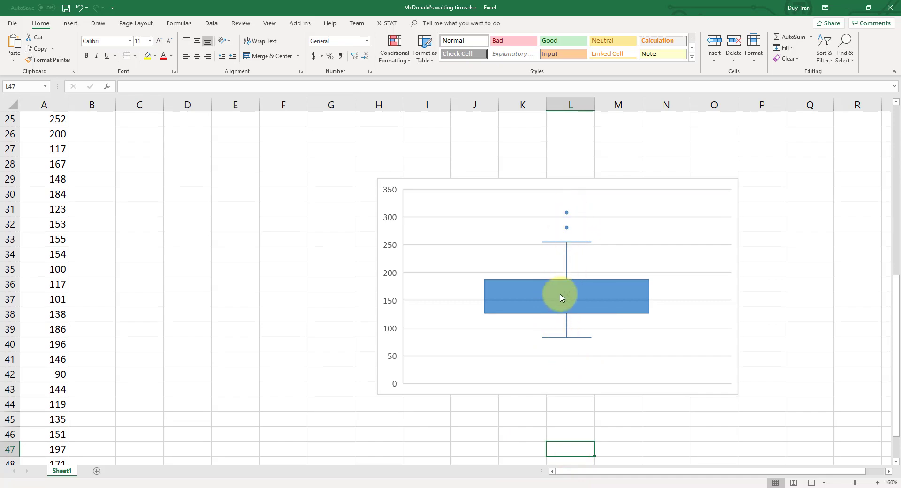
pyautogui.scroll(6, 116, 221)
pyautogui.scroll(-6, 117, 221)
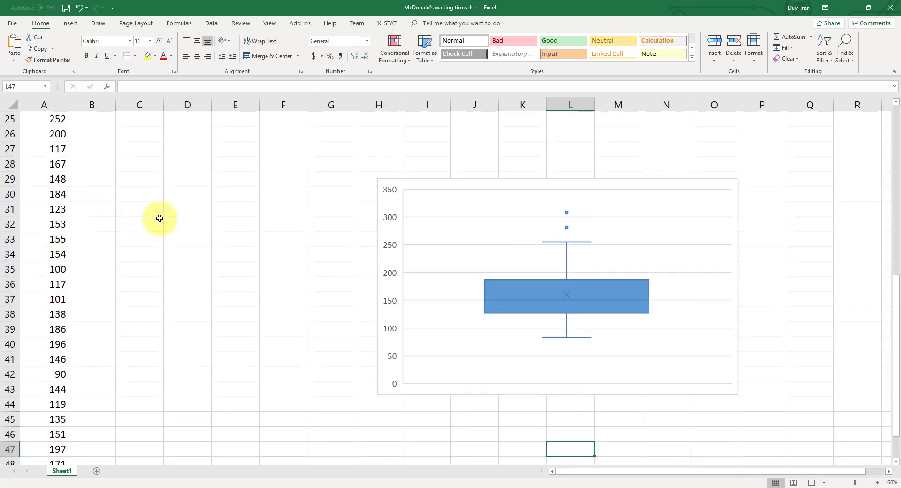
pyautogui.click(187, 179)
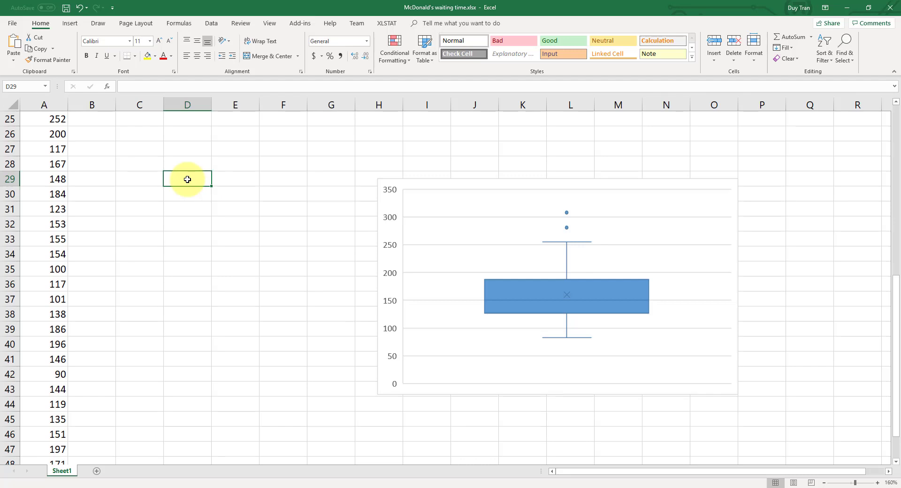
pyautogui.write('Max')
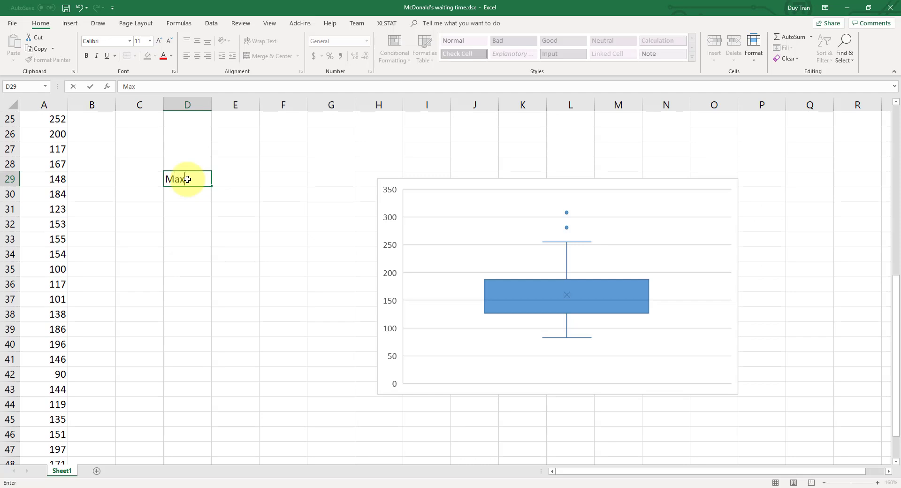
pyautogui.press('Return')
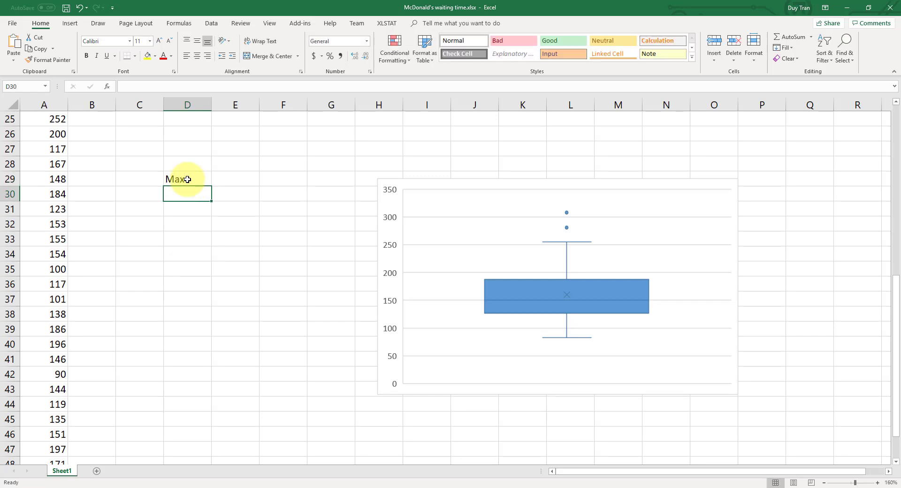
pyautogui.write('Q3')
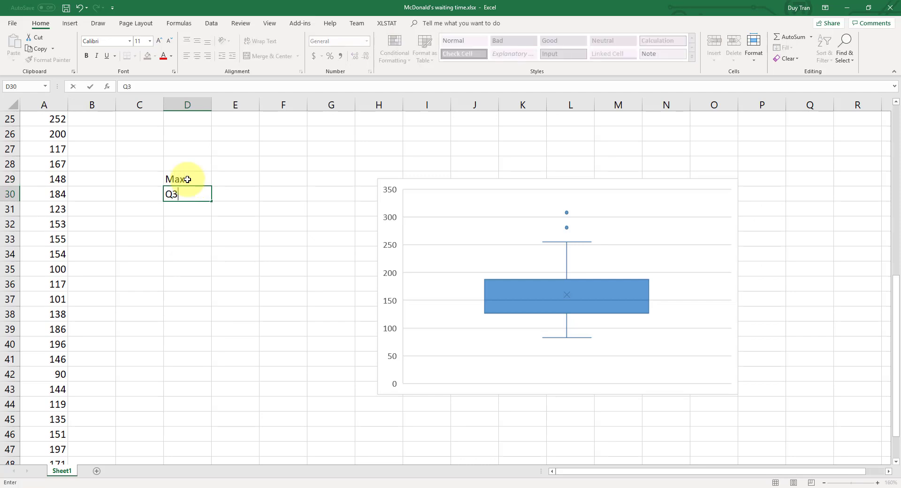
pyautogui.press('Return')
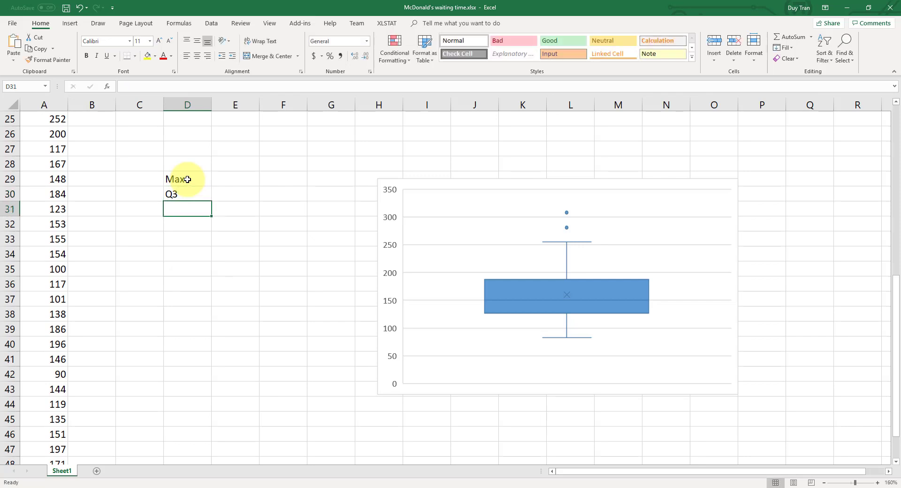
pyautogui.write('Q2')
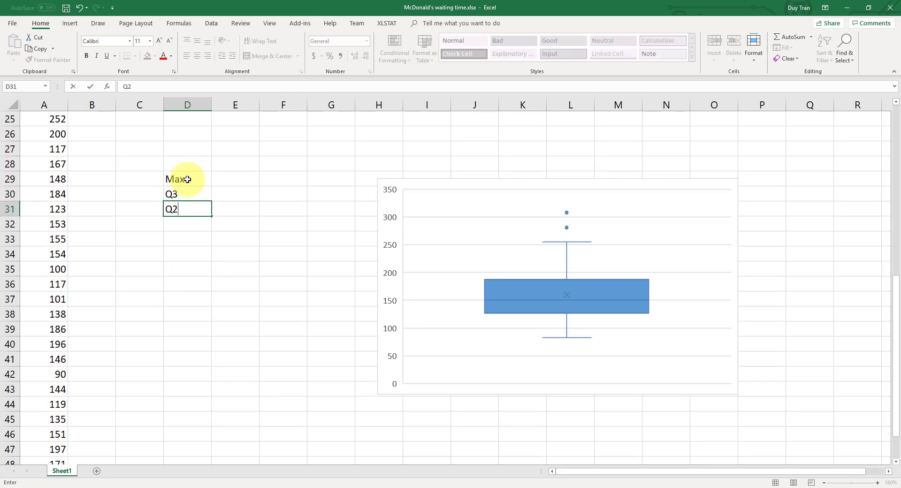
pyautogui.write('/M')
pyautogui.press('Return')
pyautogui.write('Q1')
pyautogui.press('Return')
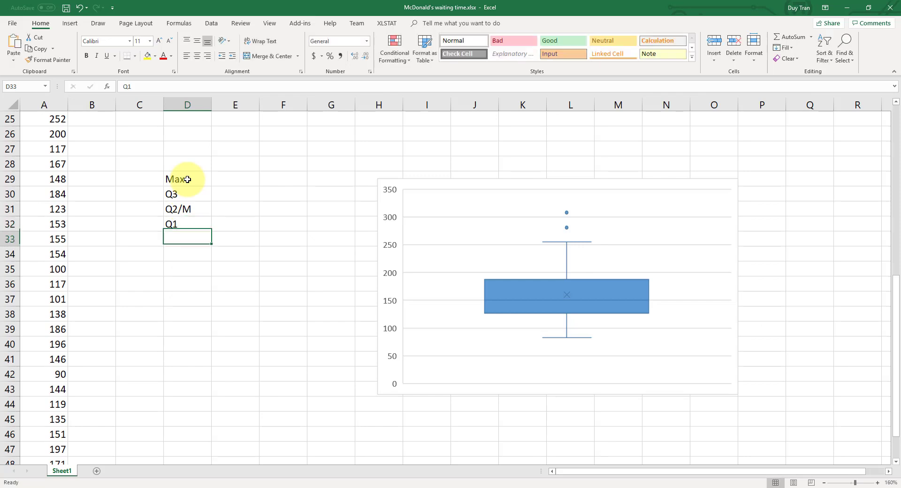
# Step: Finish the Min label and enter =QUARTILE.INC(A1:A50,4) in E29, returning 308
pyautogui.write('Min')
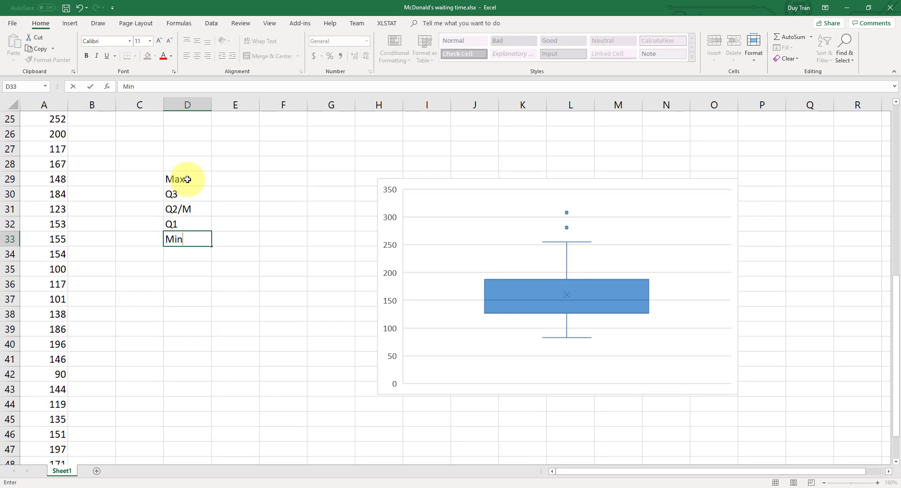
pyautogui.click(224, 183)
pyautogui.write('=')
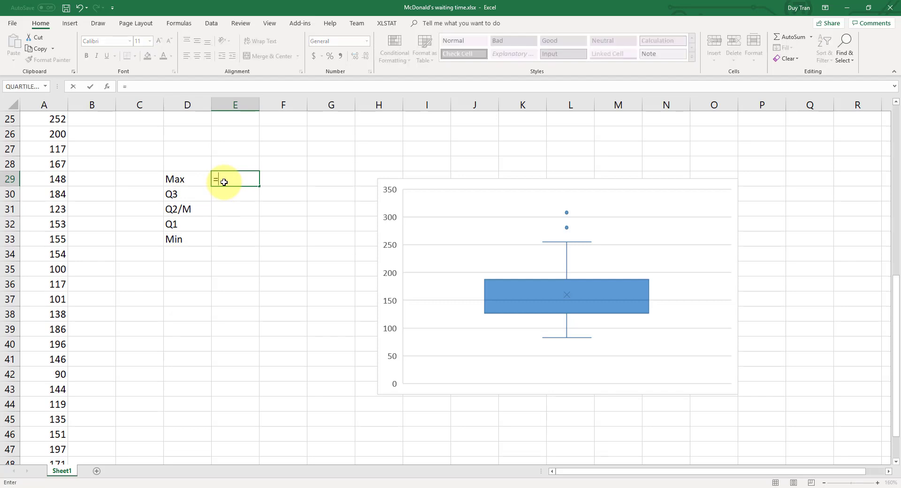
pyautogui.write('max(')
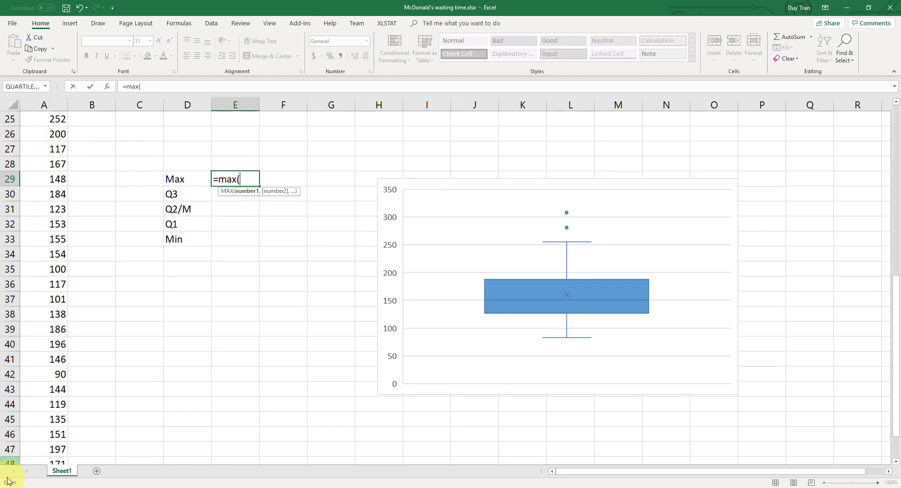
pyautogui.press('BackSpace')
pyautogui.press('BackSpace')
pyautogui.press('BackSpace')
pyautogui.press('BackSpace')
pyautogui.write('quartile')
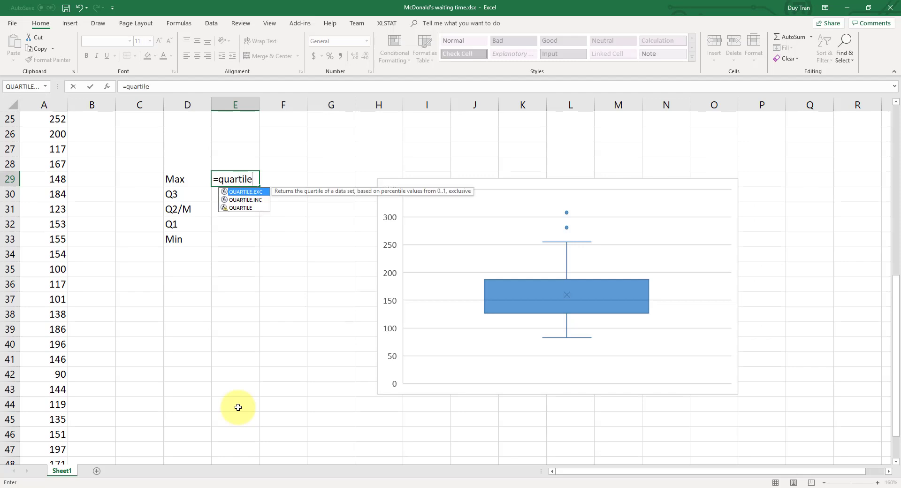
pyautogui.write('.inc')
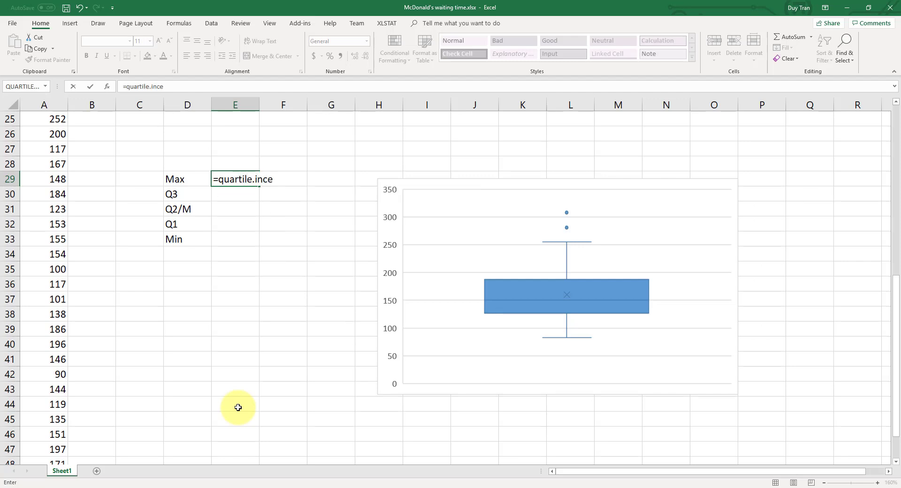
pyautogui.write('(')
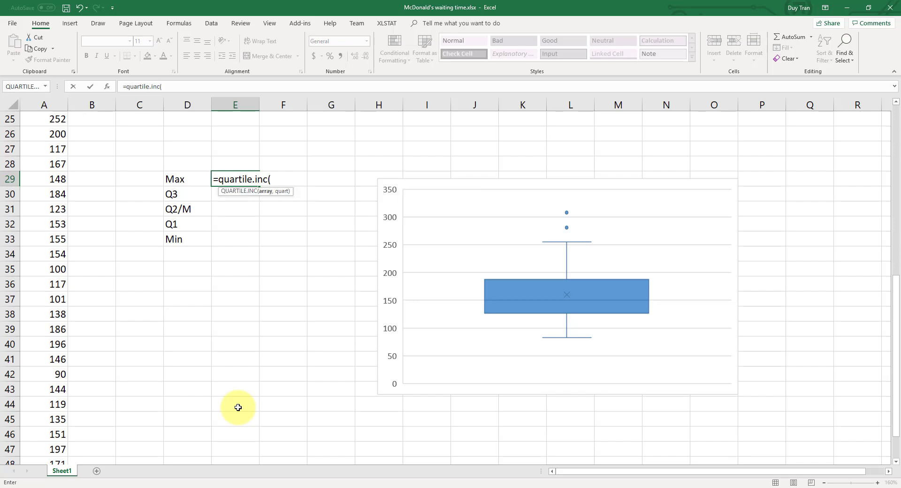
pyautogui.scroll(6, 64, 137)
pyautogui.scroll(2, 65, 137)
pyautogui.moveTo(60, 119); pyautogui.dragTo(61, 434)
pyautogui.click(862, 455)
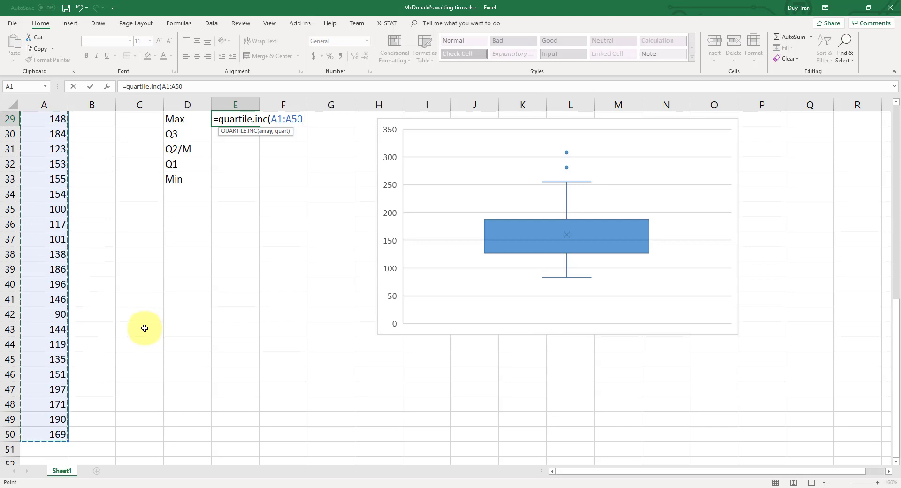
pyautogui.write(',')
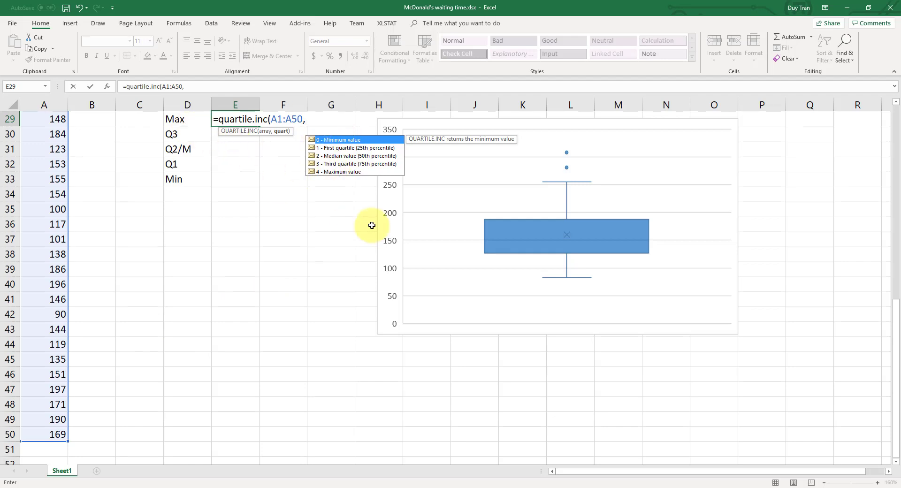
pyautogui.write(')')
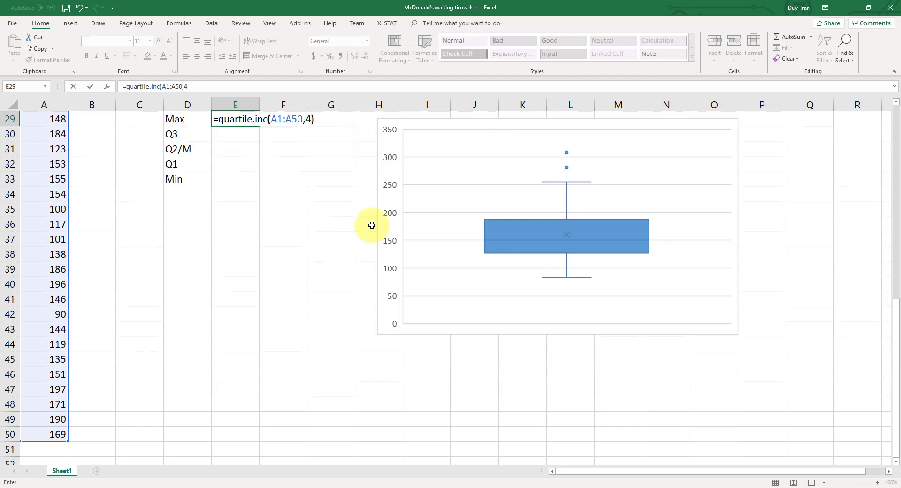
pyautogui.press('Return')
pyautogui.scroll(2, 291, 244)
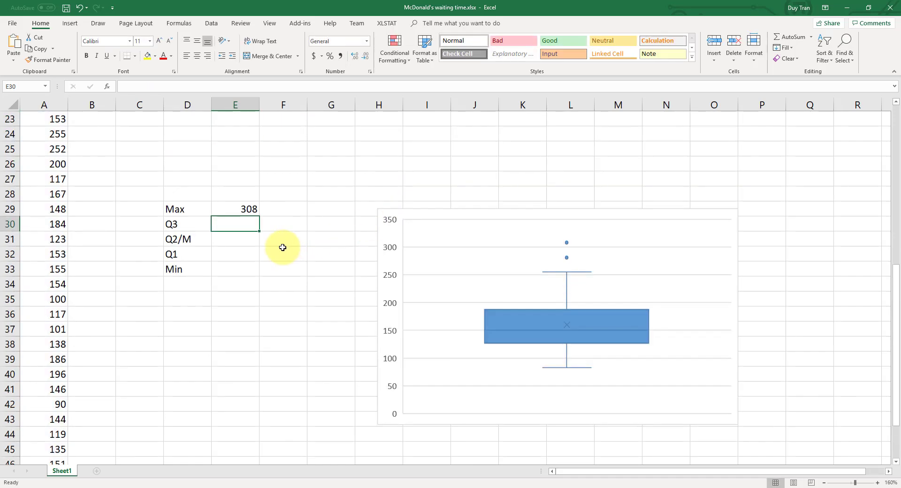
# Step: Change E29's formula range to A$1:A$50 so the rows stay locked
pyautogui.click(246, 210)
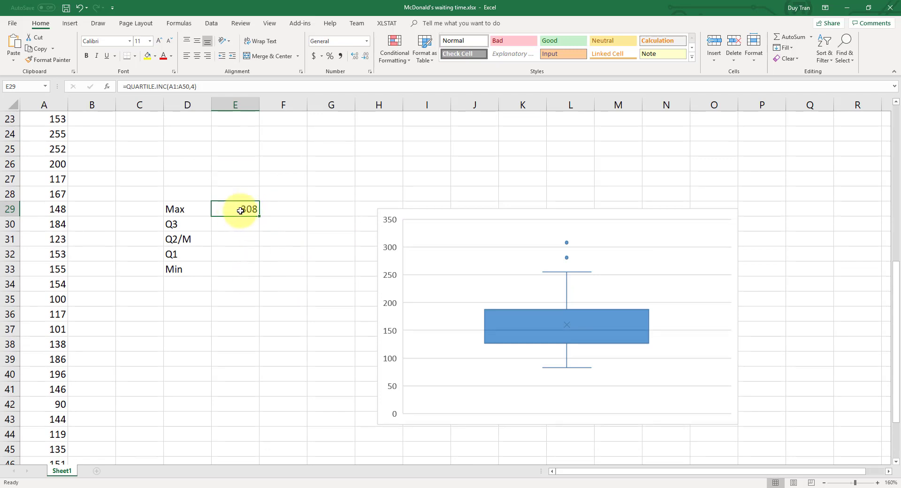
pyautogui.click(175, 88)
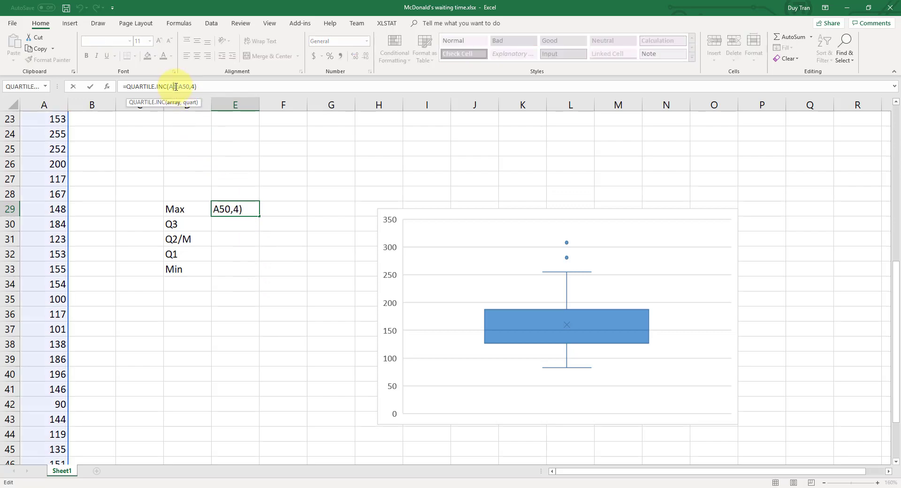
pyautogui.scroll(7, 75, 177)
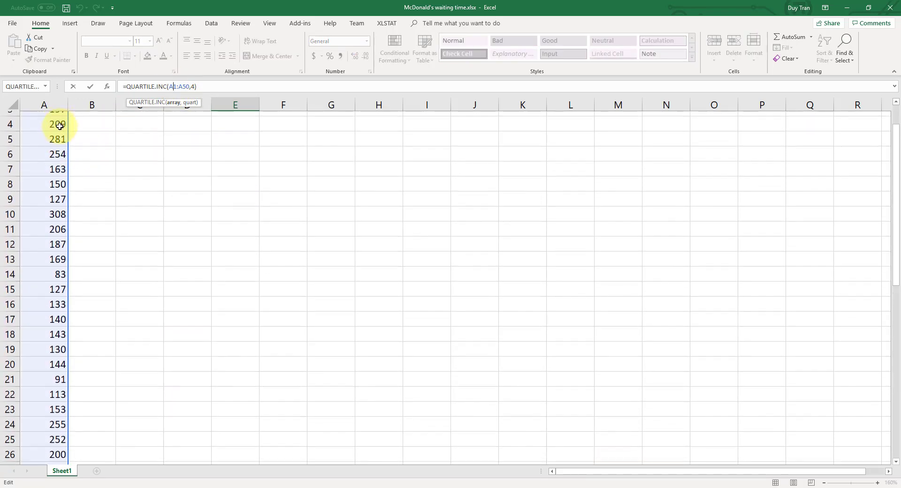
pyautogui.scroll(1, 61, 127)
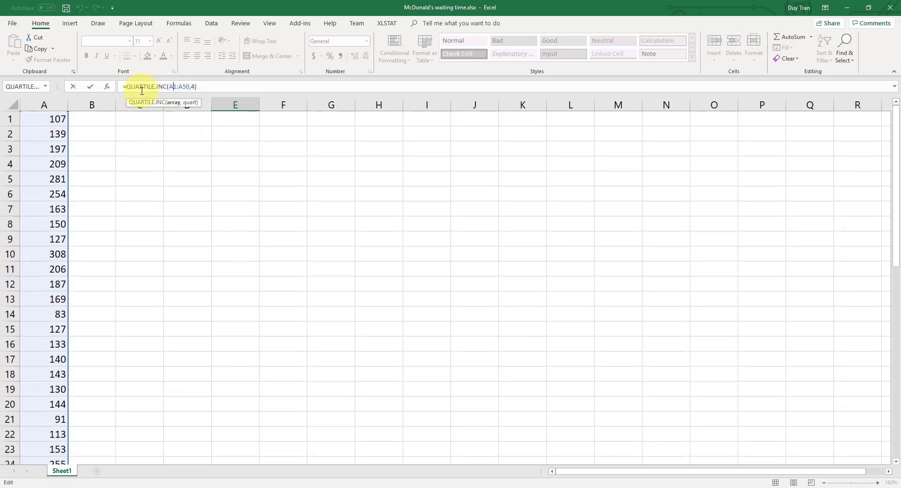
pyautogui.scroll(-14, 42, 281)
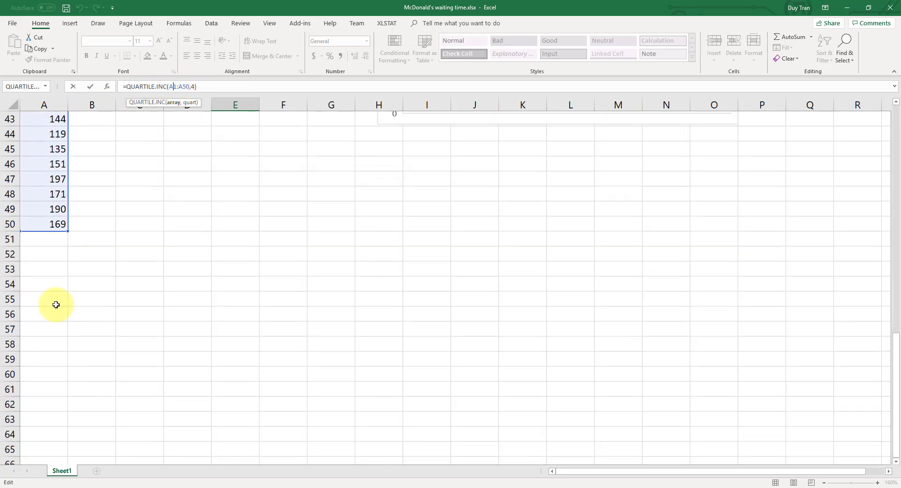
pyautogui.scroll(9, 74, 251)
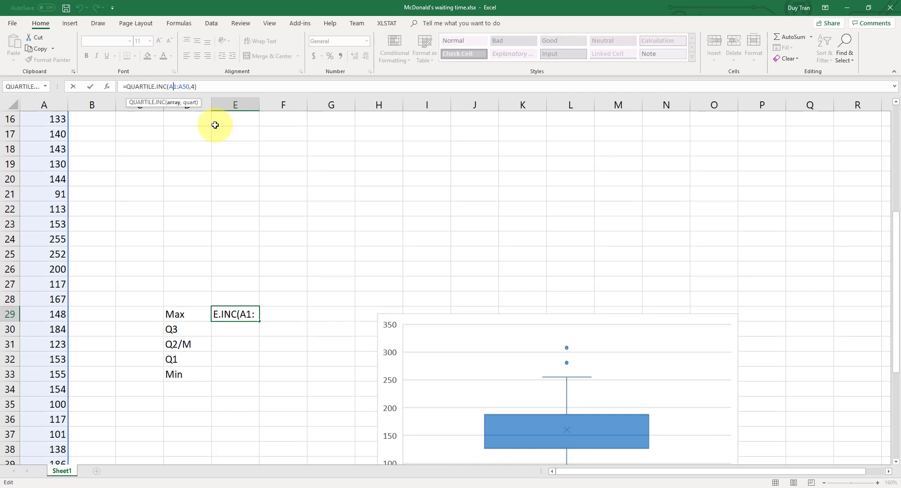
pyautogui.write('$1:A$')
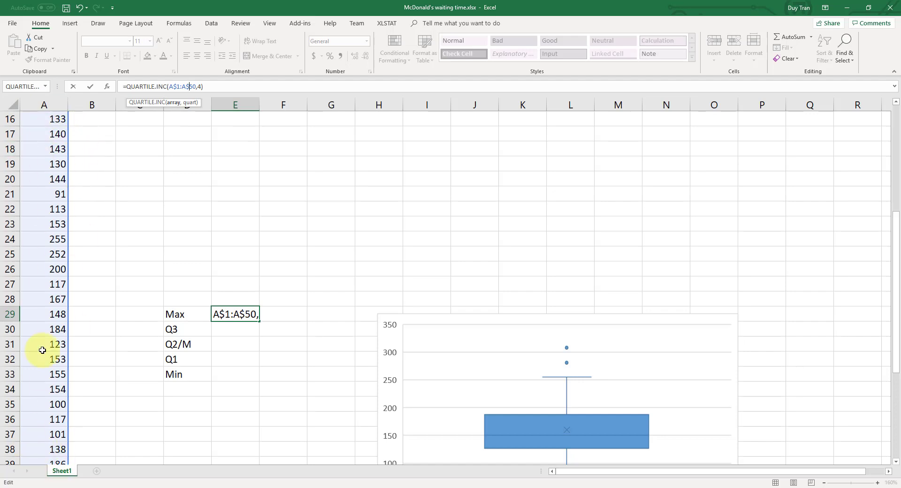
pyautogui.press('Return')
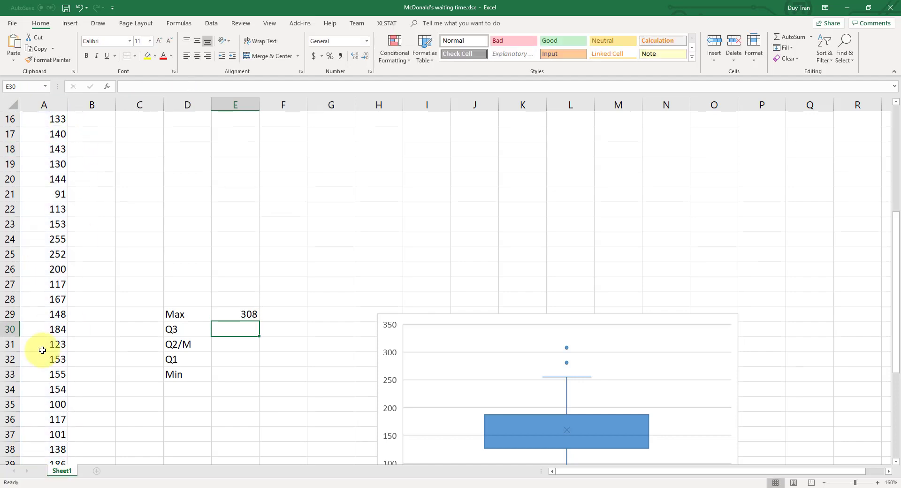
# Step: Fill the Max formula down from E29 to E33
pyautogui.click(255, 314)
pyautogui.moveTo(259, 322); pyautogui.dragTo(259, 379)
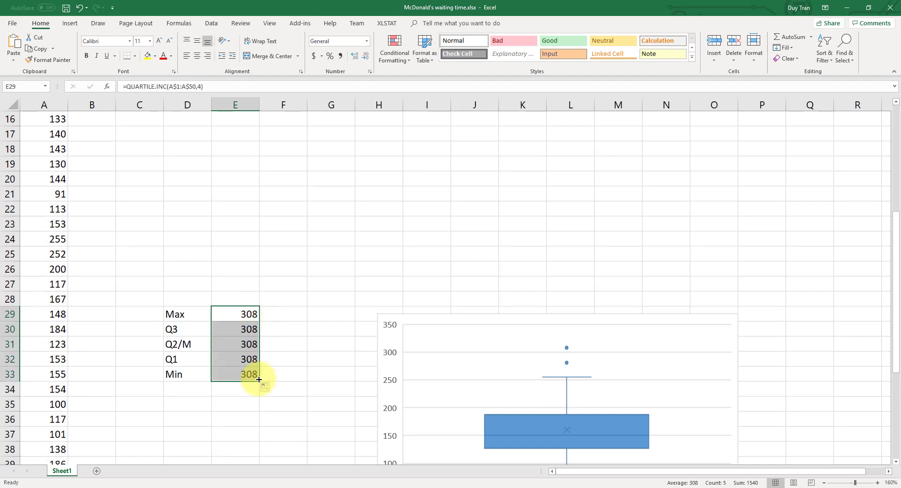
pyautogui.click(251, 329)
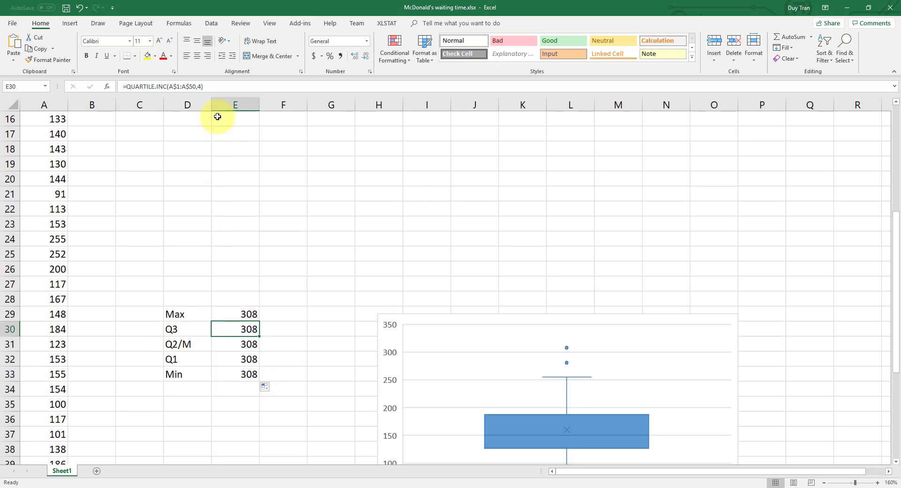
# Step: Set the quart arguments in E30:E33 to 3, 2, 1 and 0, giving 186.75, 150.5, 127.75 and 83
pyautogui.click(198, 86)
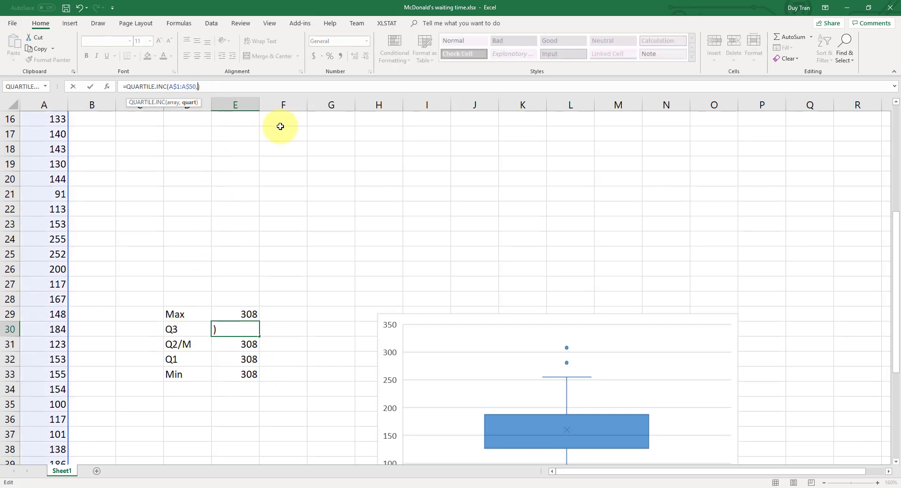
pyautogui.write('3')
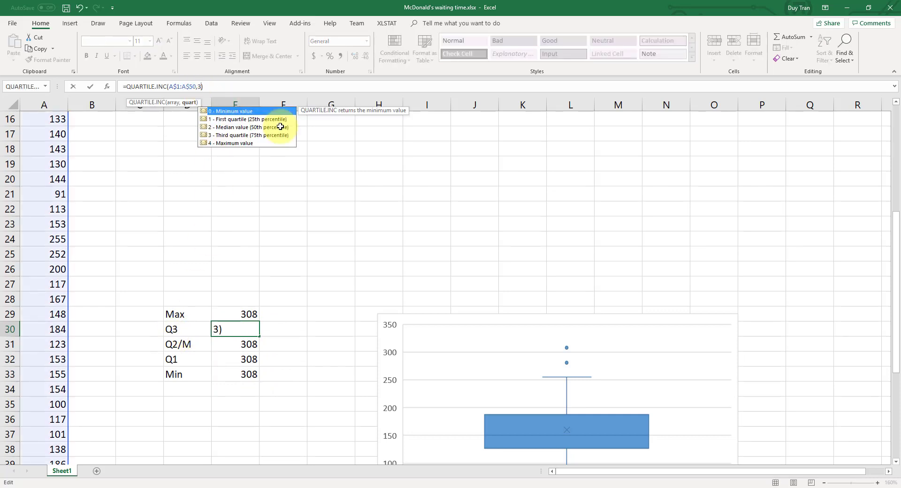
pyautogui.press('Return')
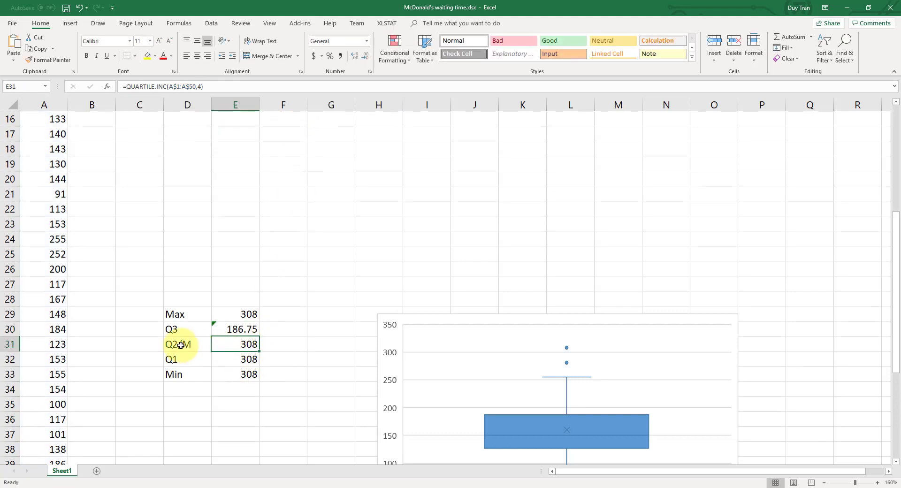
pyautogui.click(203, 87)
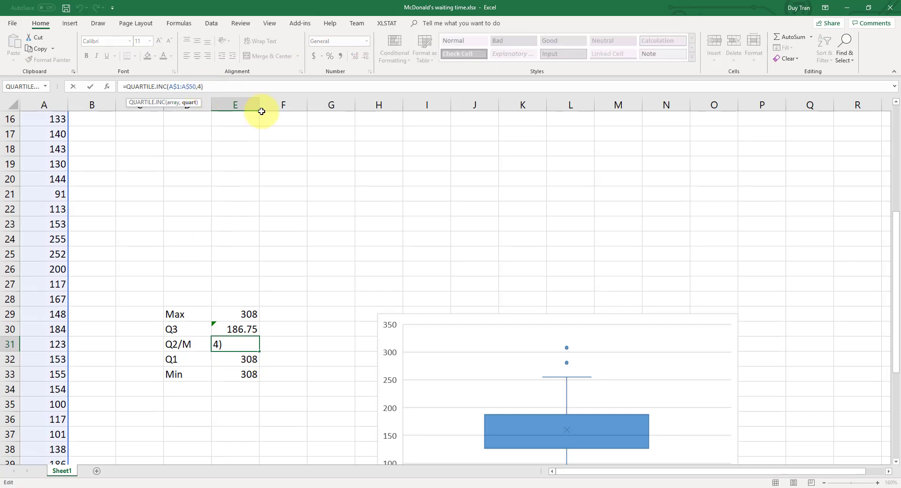
pyautogui.write('2')
pyautogui.press('Return')
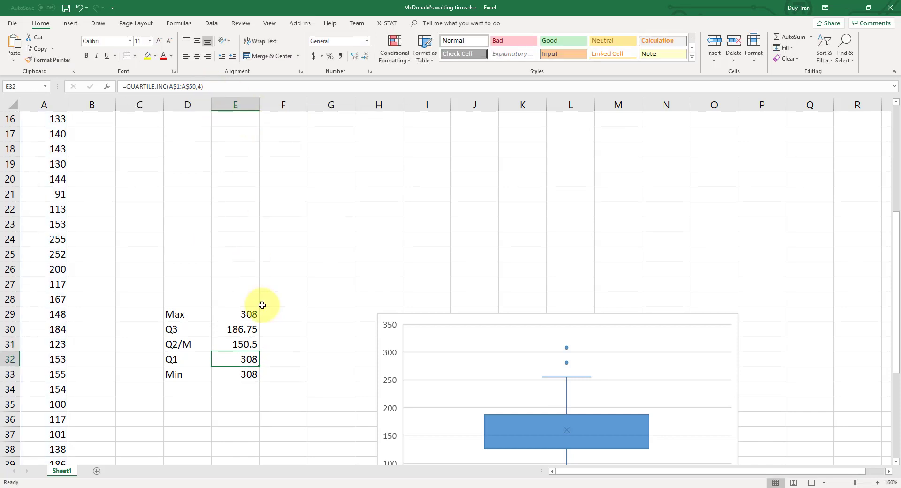
pyautogui.click(199, 86)
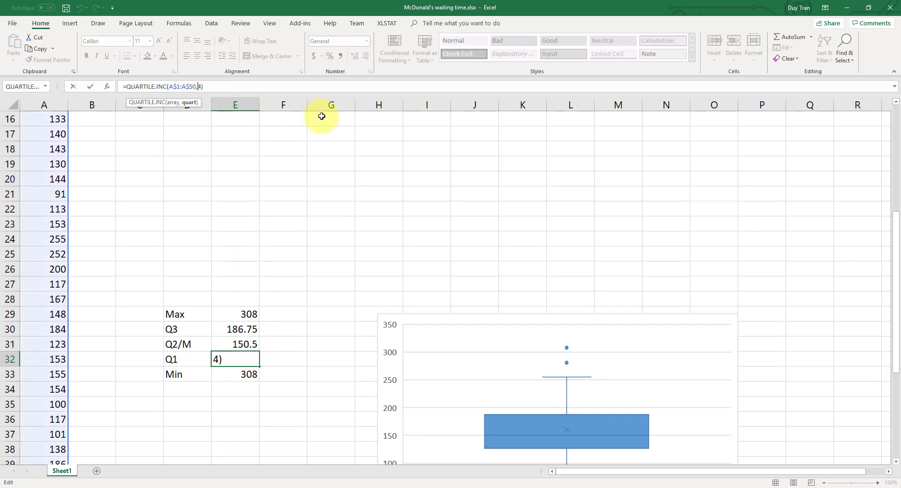
pyautogui.write('1')
pyautogui.press('Return')
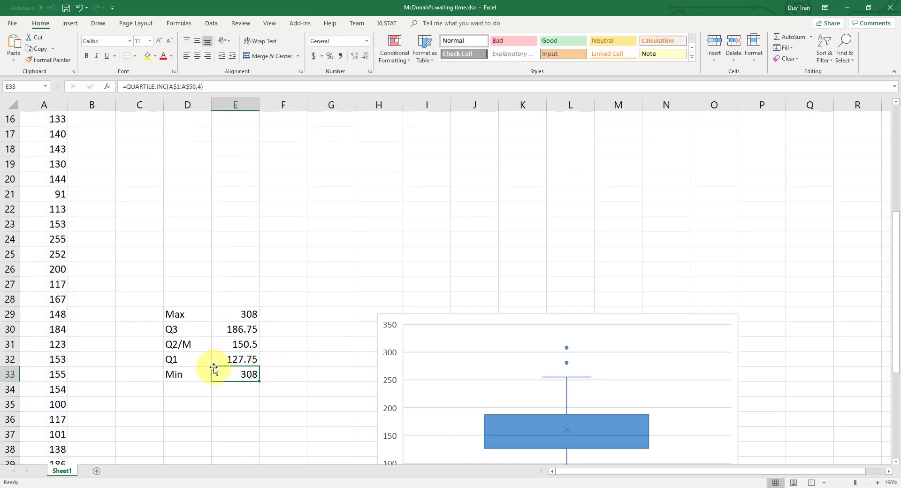
pyautogui.click(198, 86)
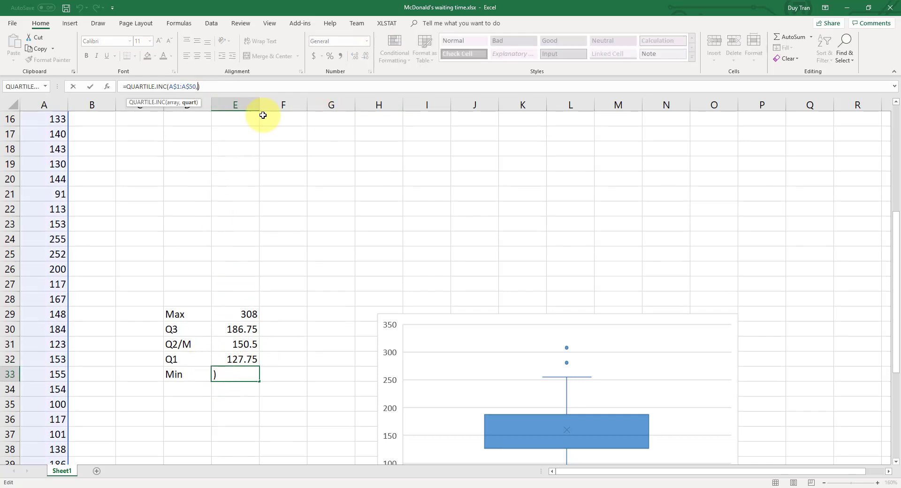
pyautogui.write('0')
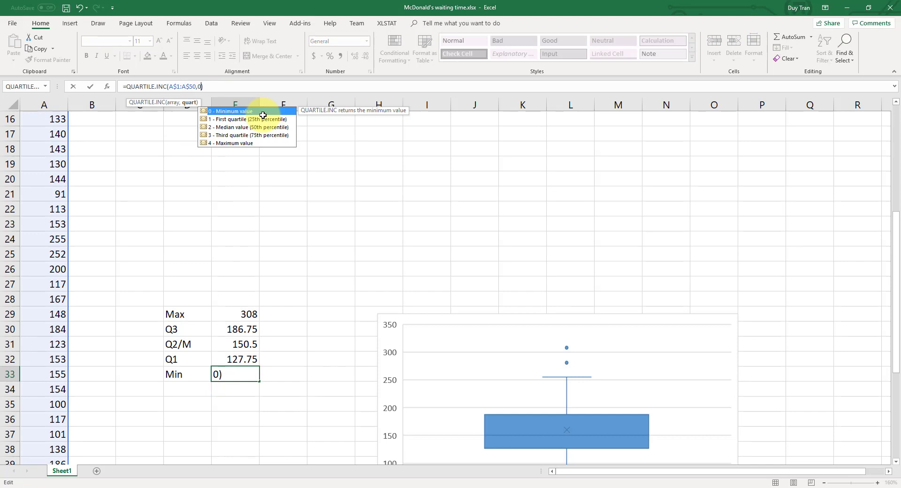
pyautogui.press('Return')
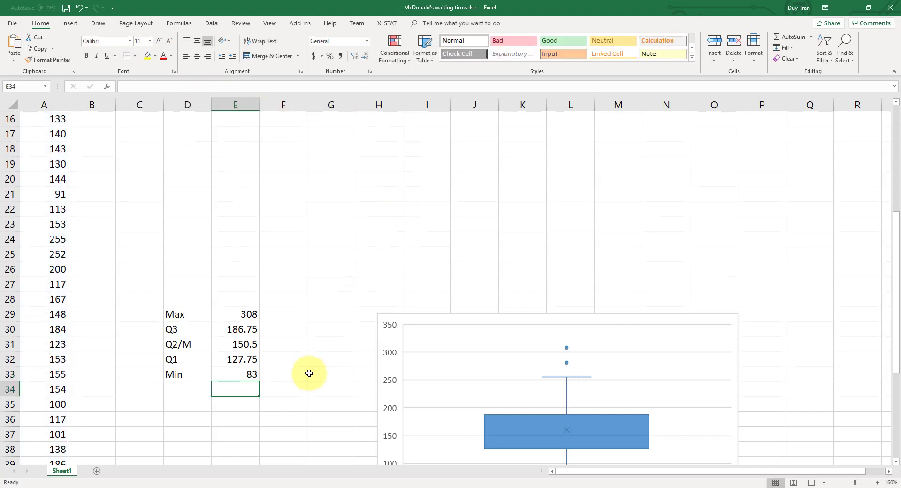
pyautogui.click(249, 329)
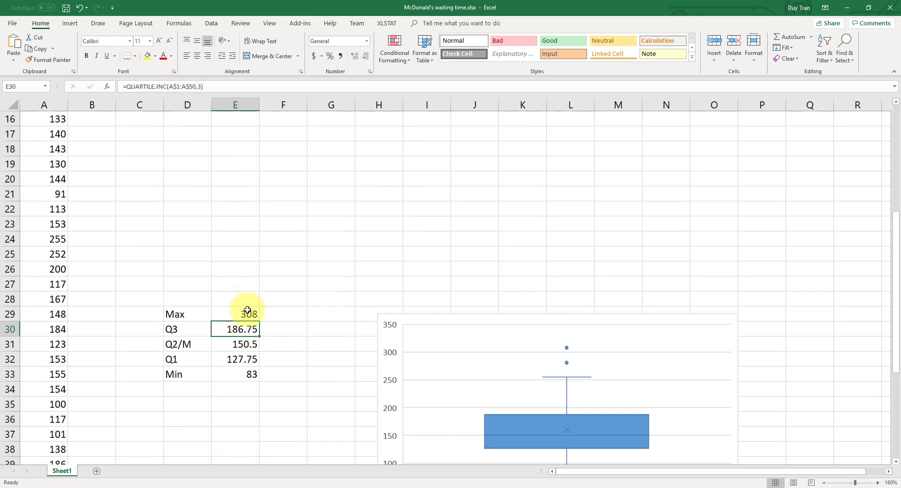
pyautogui.click(245, 346)
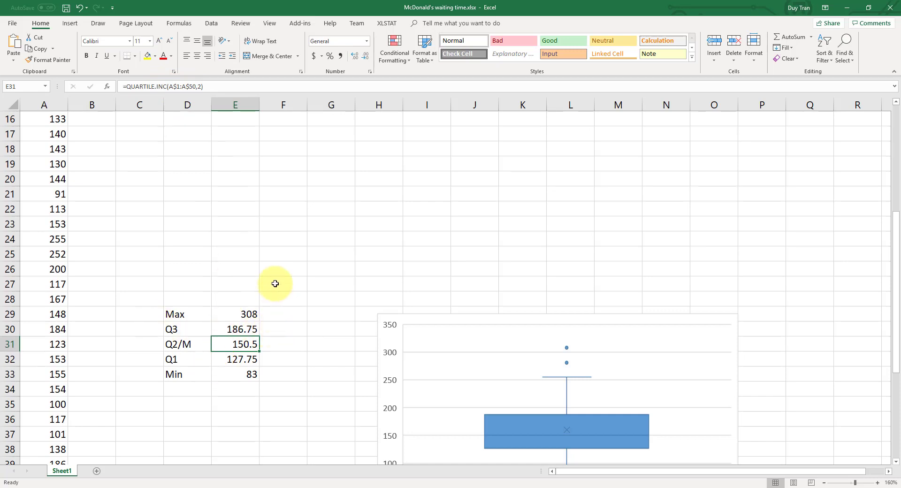
pyautogui.click(295, 300)
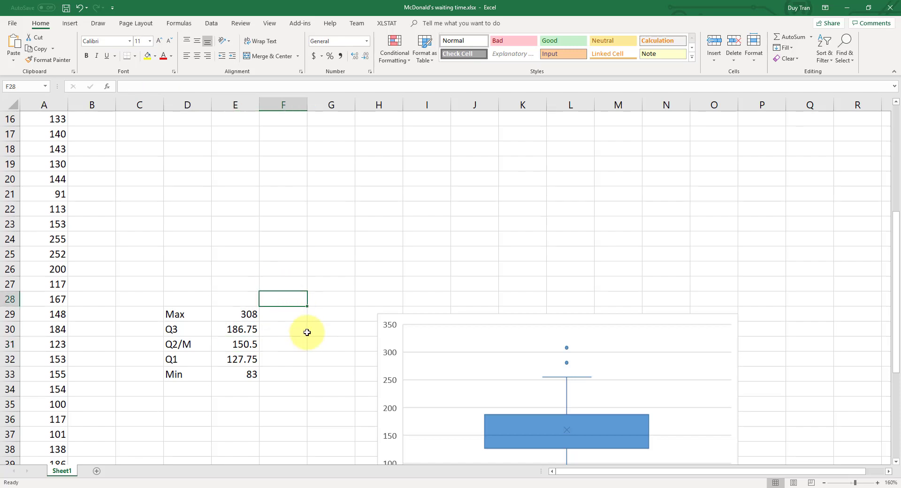
pyautogui.scroll(-2, 305, 333)
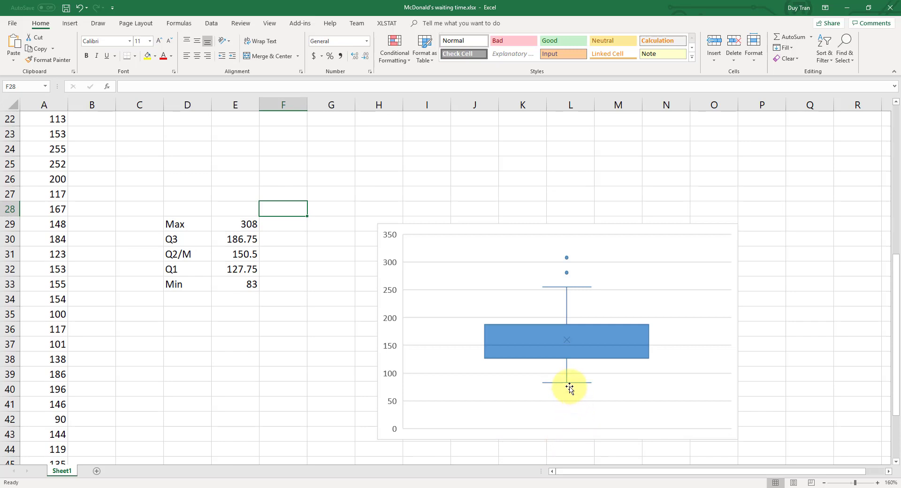
pyautogui.moveTo(568, 385)
pyautogui.click(253, 285)
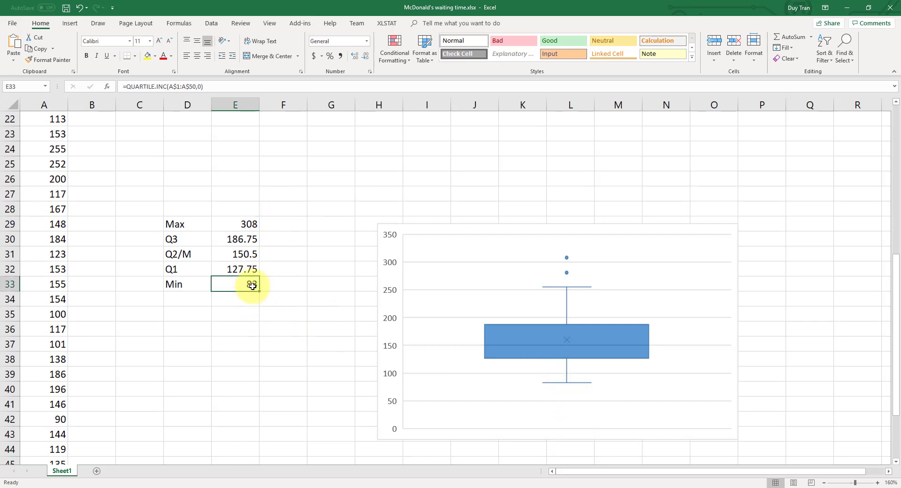
pyautogui.moveTo(567, 362)
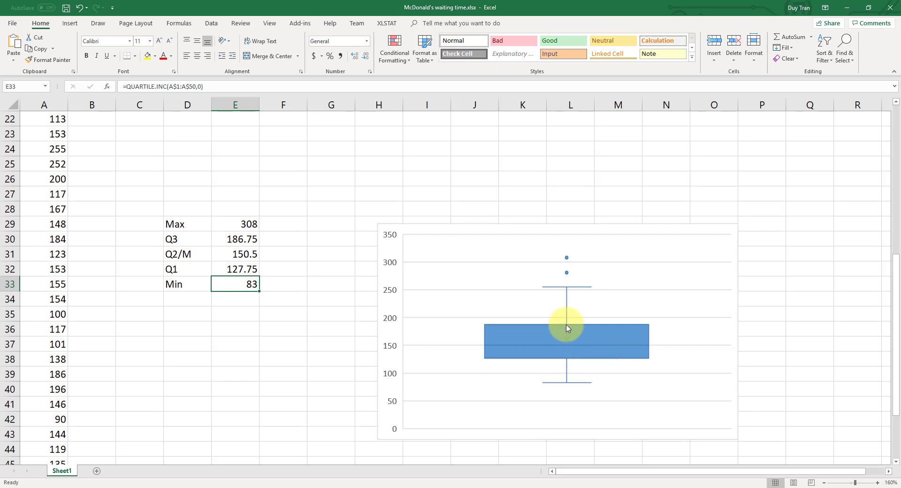
pyautogui.moveTo(569, 328)
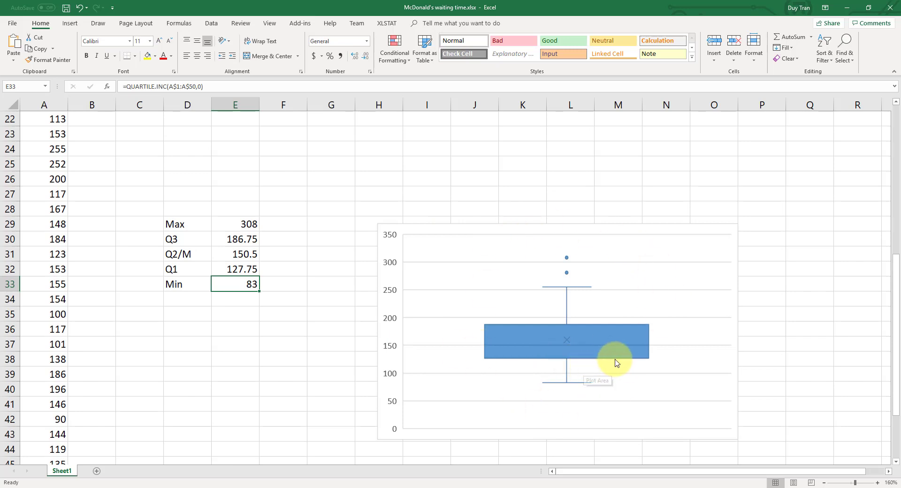
# Step: In Format Data Series, set the box series' Quartile Calculation to Inclusive median
pyautogui.click(630, 348)
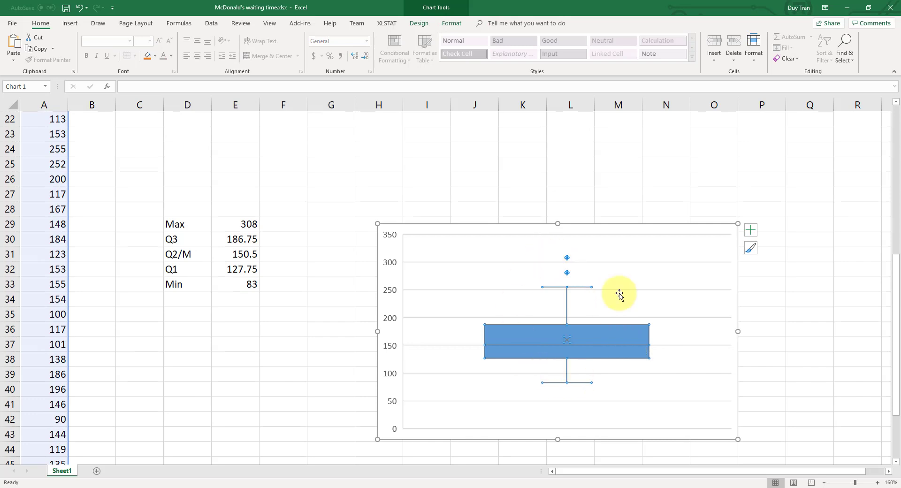
pyautogui.rightClick(619, 353)
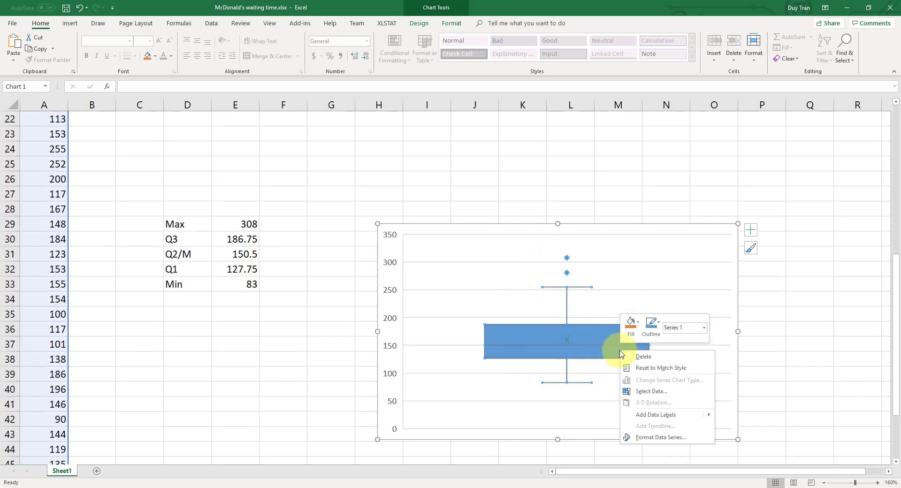
pyautogui.click(661, 438)
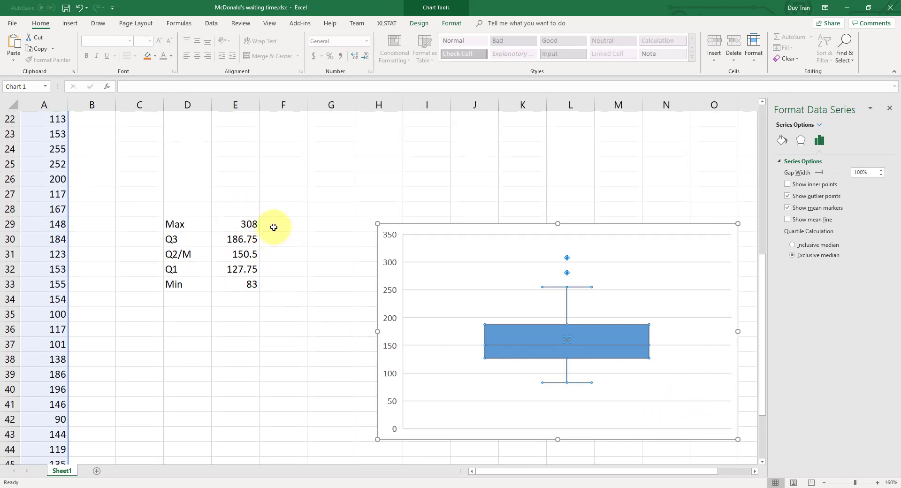
pyautogui.click(793, 245)
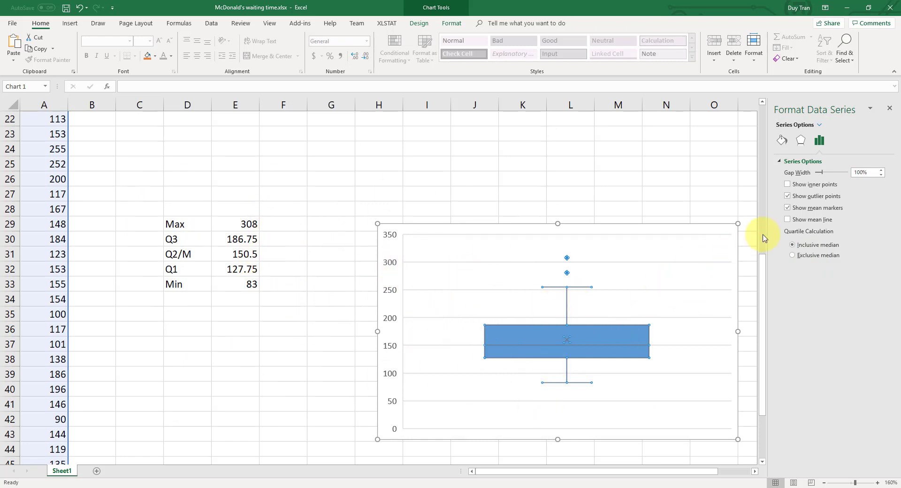
pyautogui.click(890, 109)
pyautogui.click(793, 362)
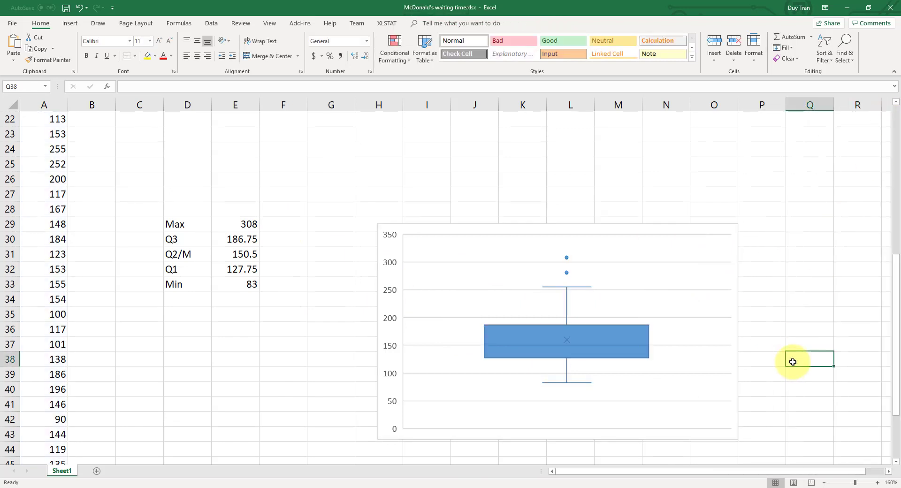
pyautogui.moveTo(568, 387)
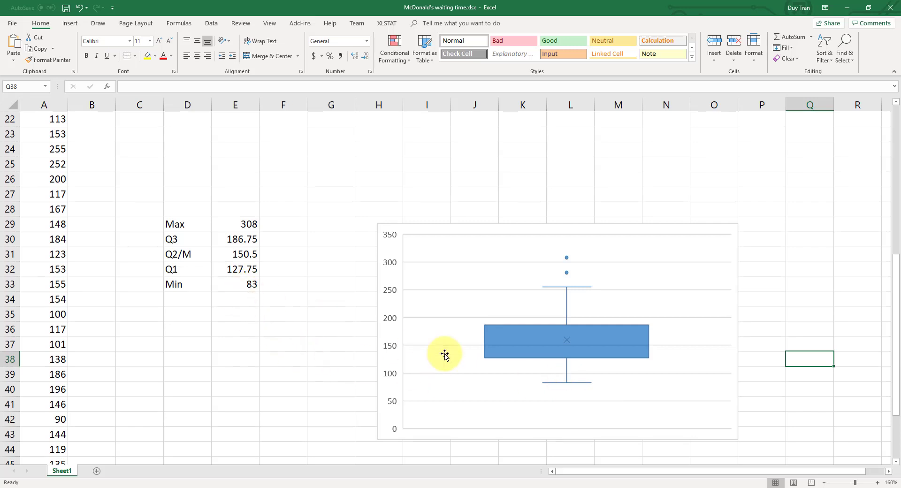
pyautogui.moveTo(568, 363)
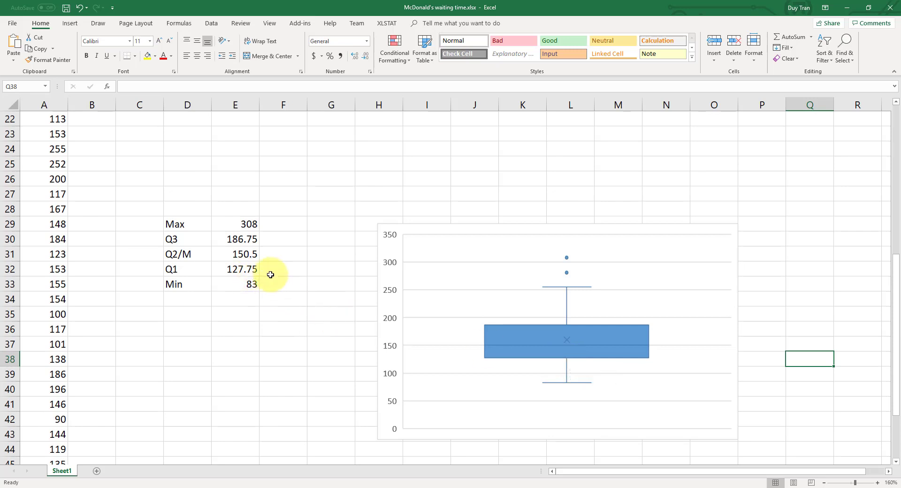
pyautogui.moveTo(568, 345)
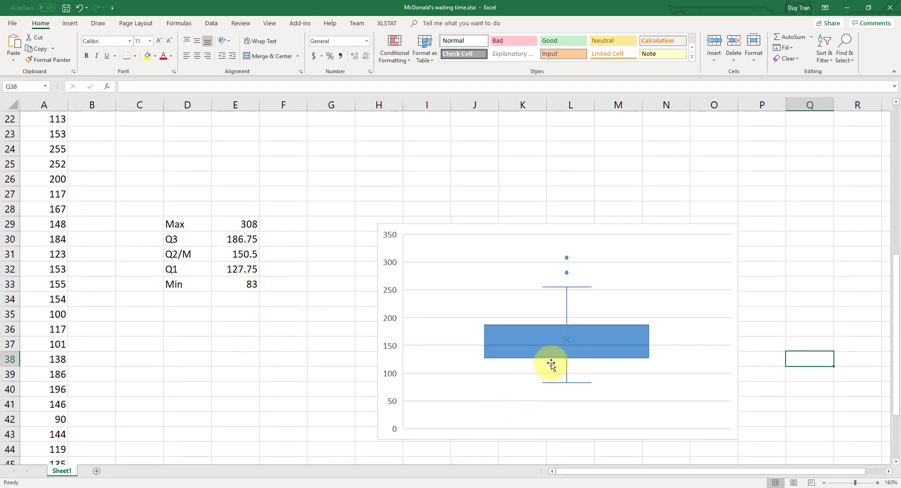
pyautogui.moveTo(568, 327)
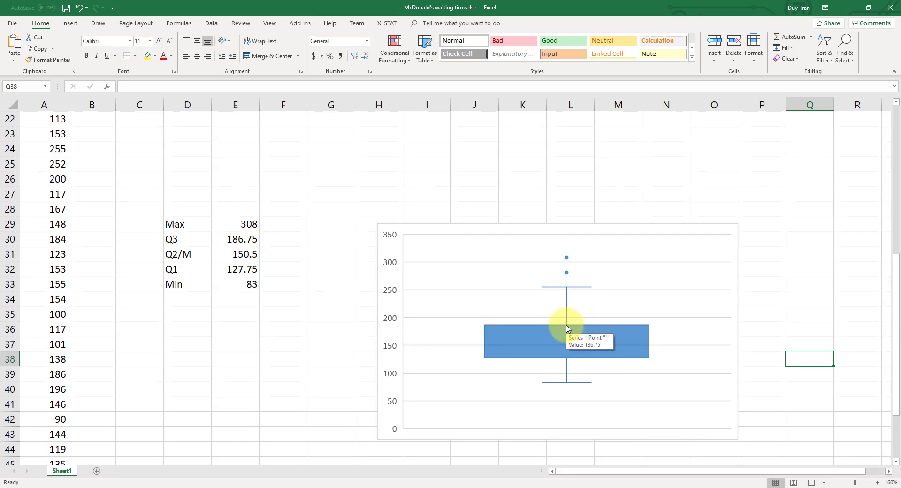
pyautogui.click(253, 240)
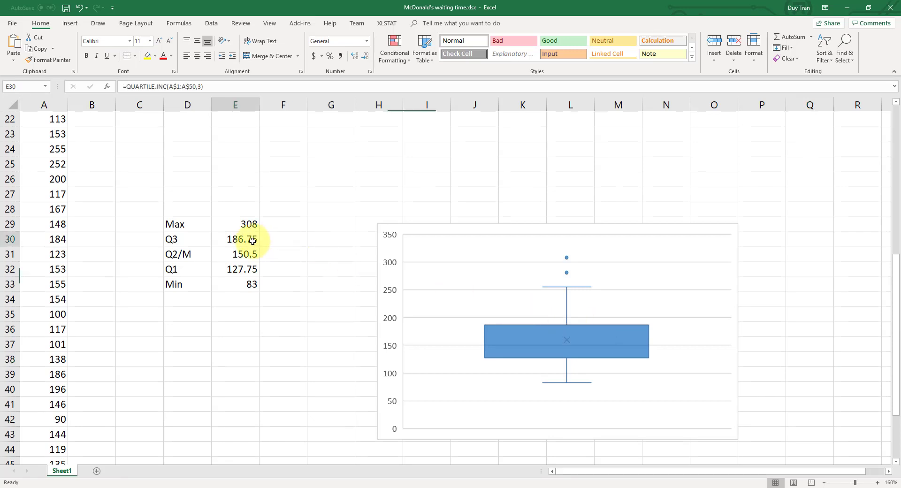
pyautogui.click(248, 225)
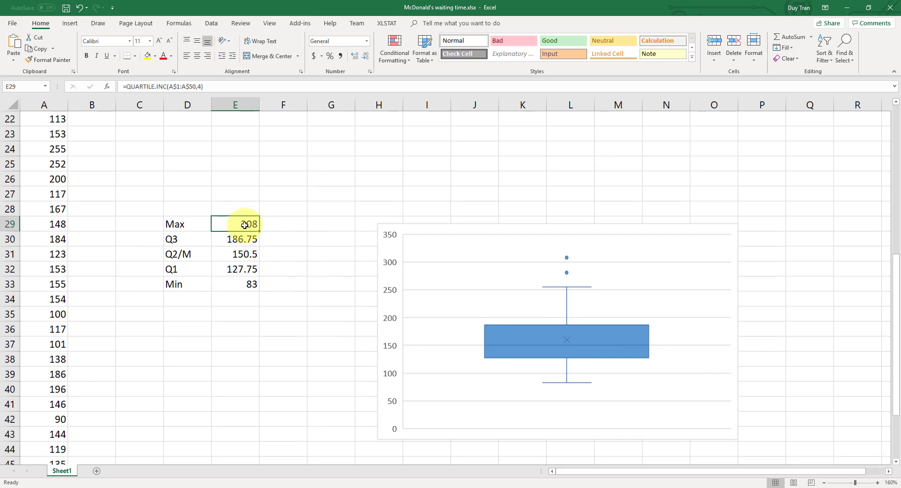
pyautogui.moveTo(568, 292)
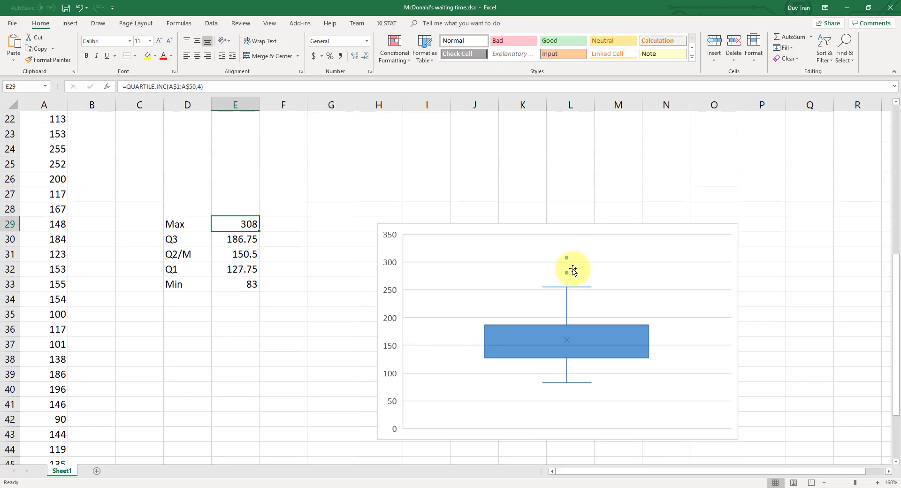
pyautogui.moveTo(568, 261)
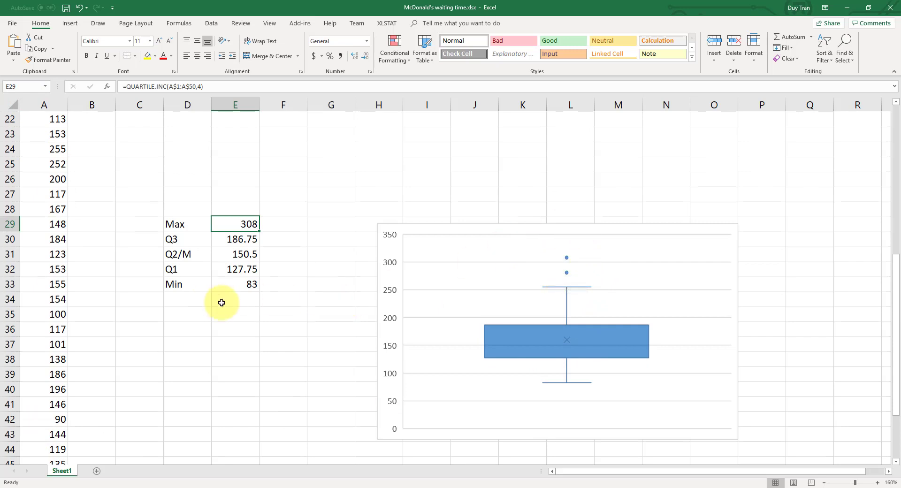
# Step: Label D35 and D36 as Lower fence and Upper fence, widening column D
pyautogui.click(232, 319)
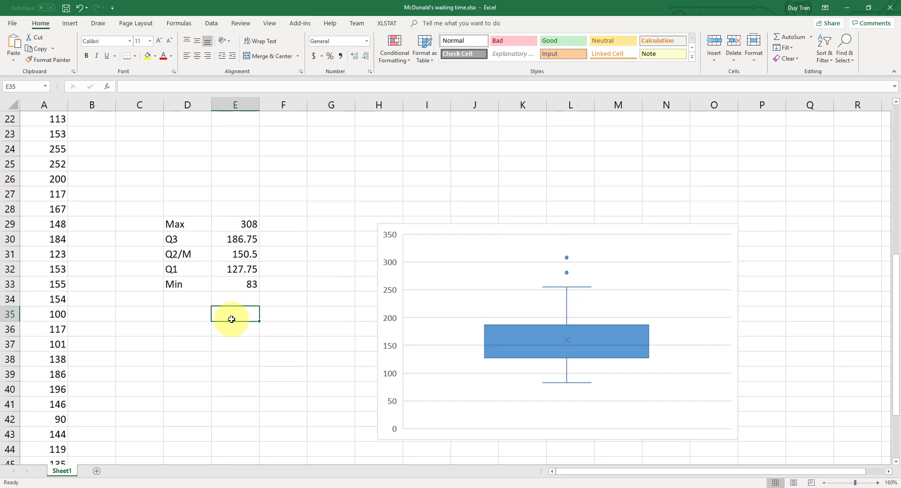
pyautogui.press('Left')
pyautogui.write('Lo')
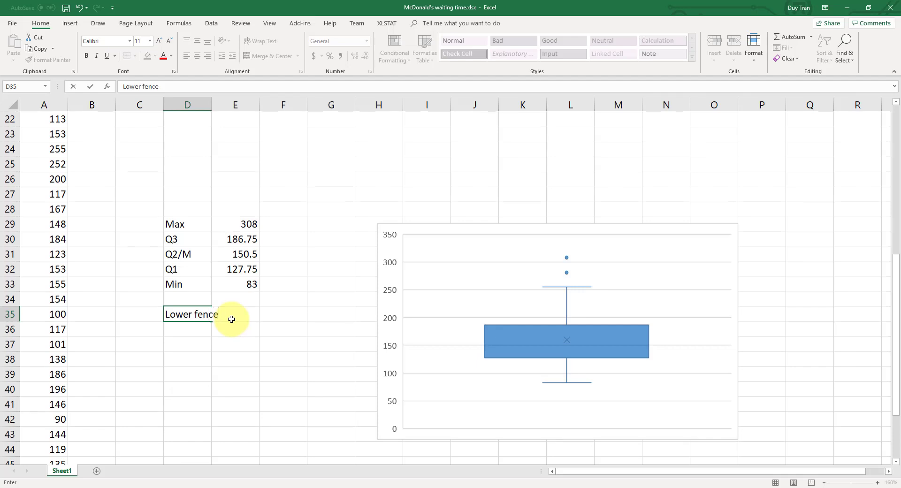
pyautogui.press('Return')
pyautogui.write('Upper fence')
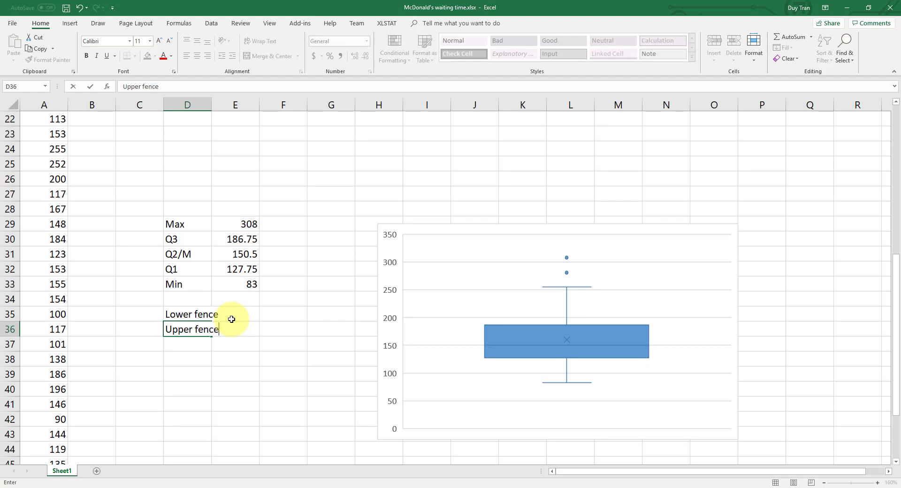
pyautogui.press('Return')
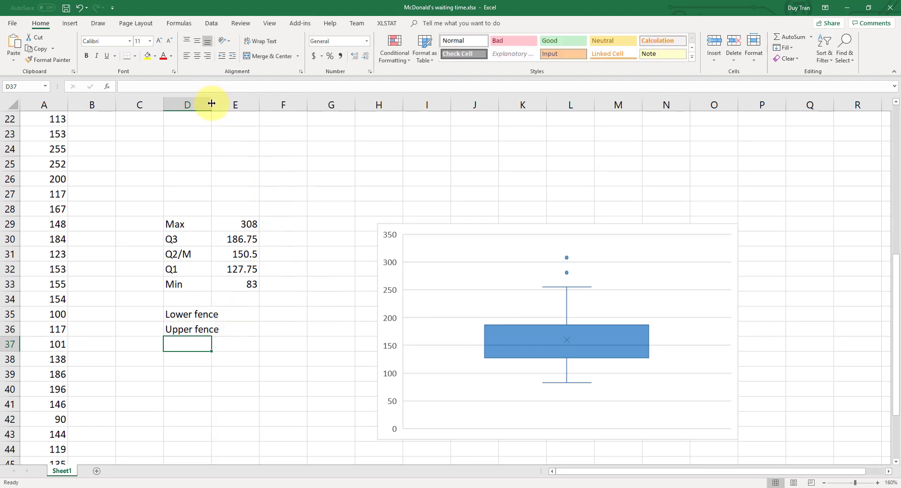
pyautogui.moveTo(212, 103); pyautogui.dragTo(228, 103)
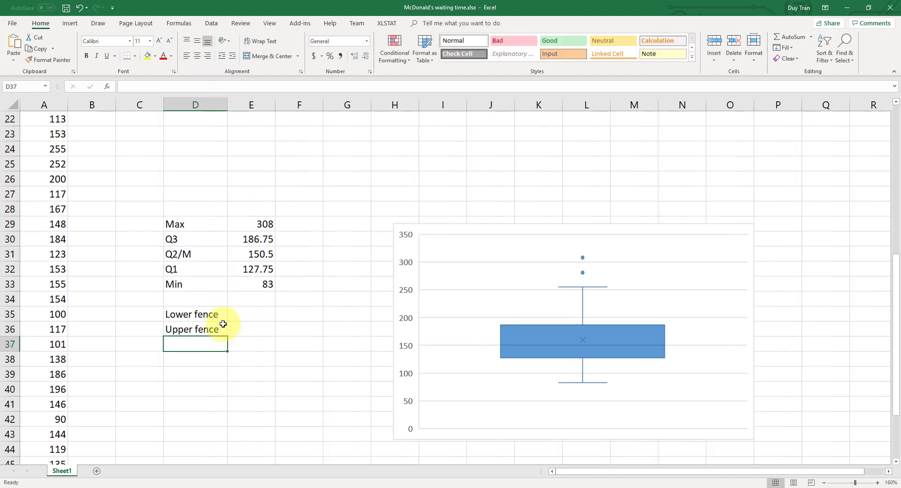
# Step: Add formula descriptions beside the Lower fence and Upper fence labels and widen column E
pyautogui.click(240, 314)
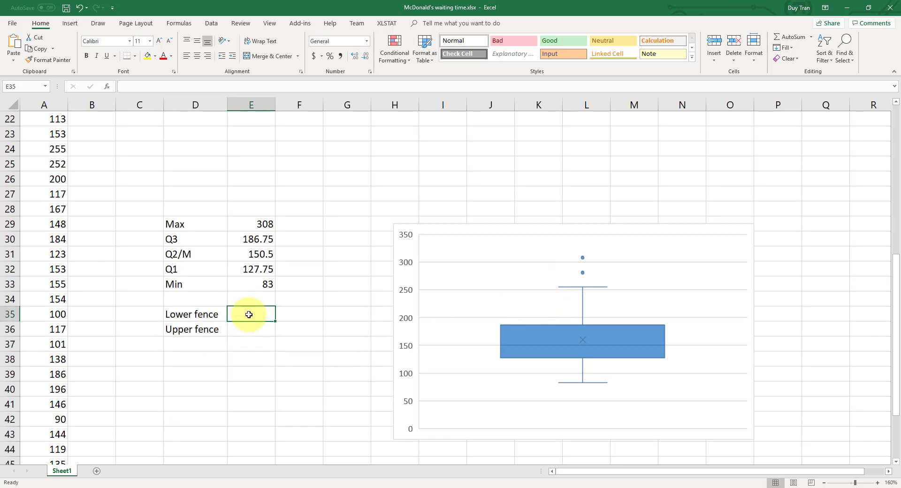
pyautogui.write('Q1-1.5*IQR')
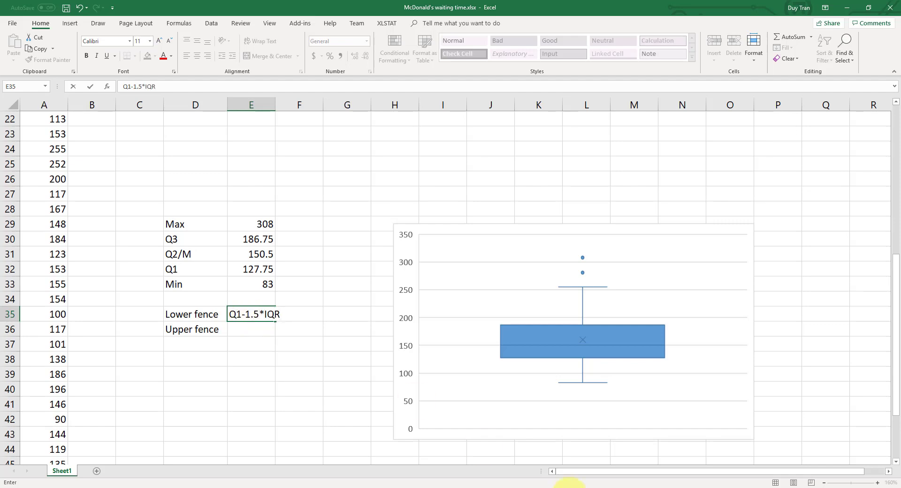
pyautogui.click(254, 374)
pyautogui.moveTo(278, 105); pyautogui.dragTo(289, 106)
pyautogui.click(285, 330)
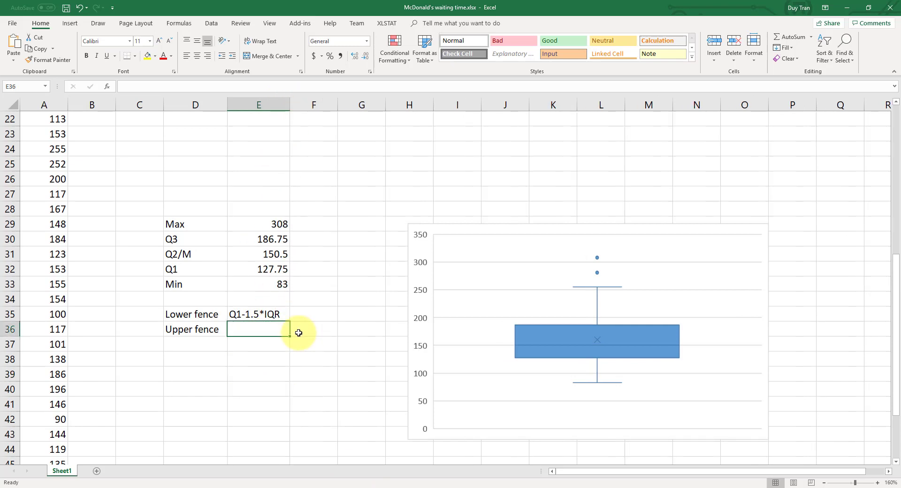
pyautogui.write('Q3+1.5*IQR')
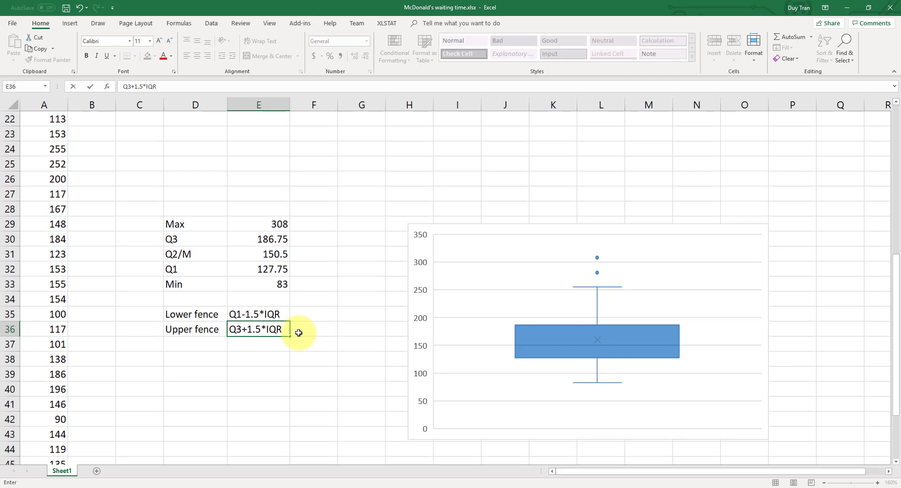
pyautogui.click(340, 333)
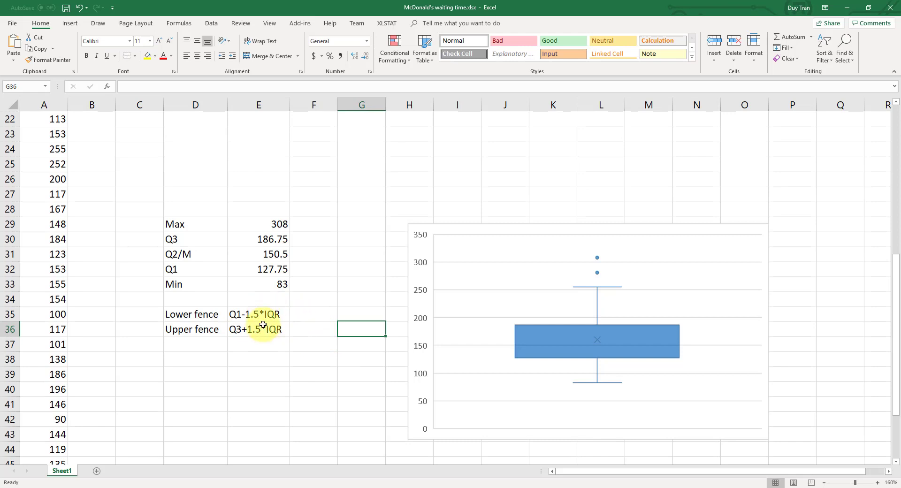
# Step: Add the IQR label in D37 with the description Q3-Q1
pyautogui.click(194, 345)
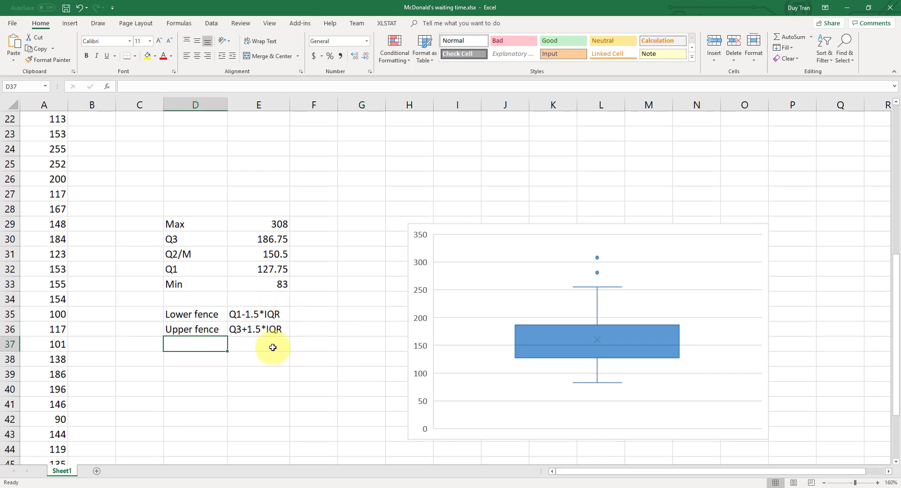
pyautogui.write('IQR')
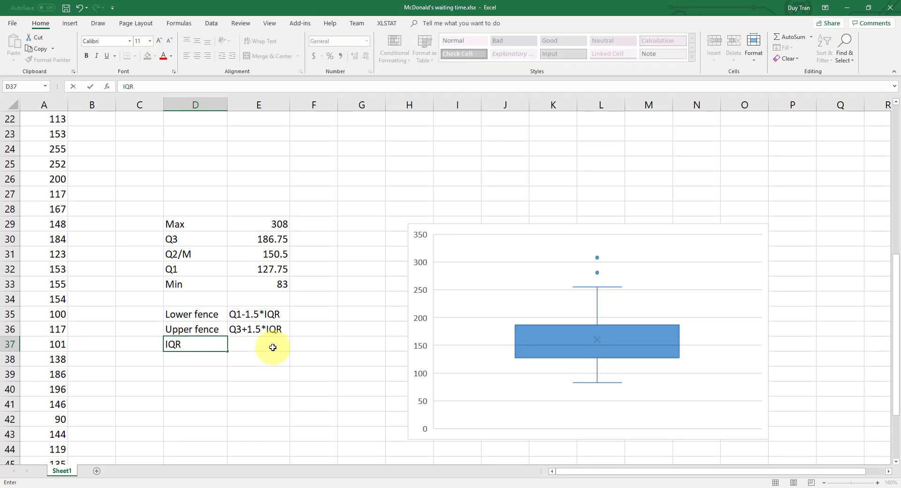
pyautogui.click(273, 347)
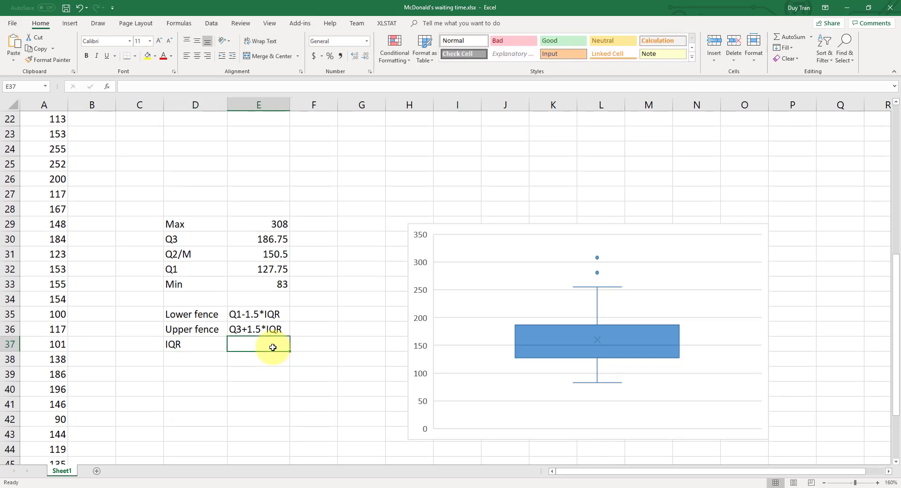
pyautogui.write('Q3-')
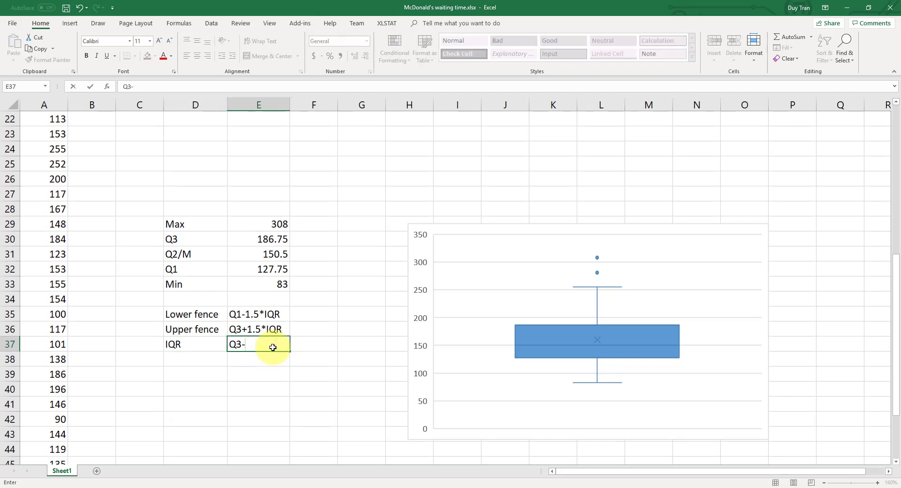
pyautogui.write('Q1')
pyautogui.press('Tab')
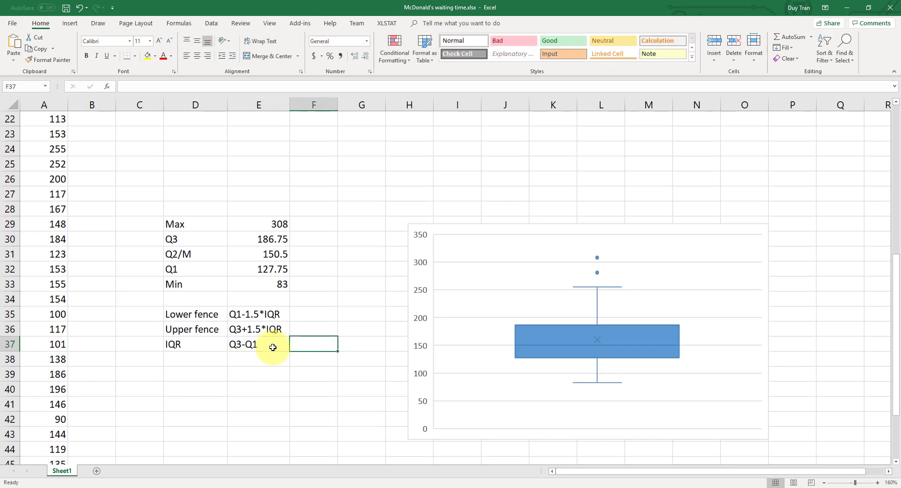
# Step: Compute the IQR in F37 as =E30-E32, giving 59
pyautogui.write('=')
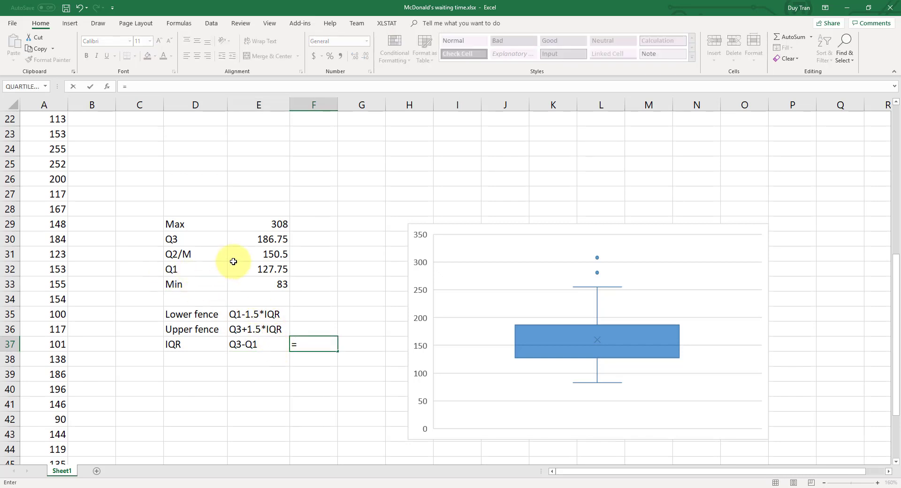
pyautogui.click(270, 240)
pyautogui.write('-')
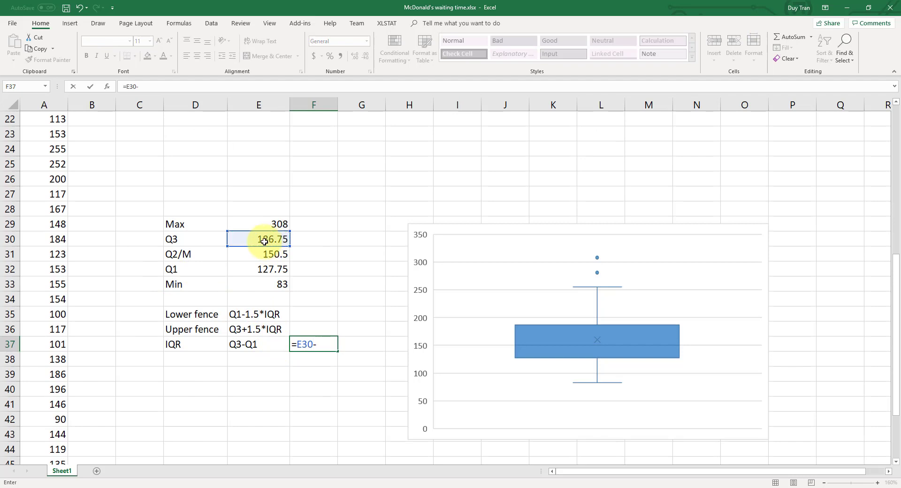
pyautogui.click(269, 269)
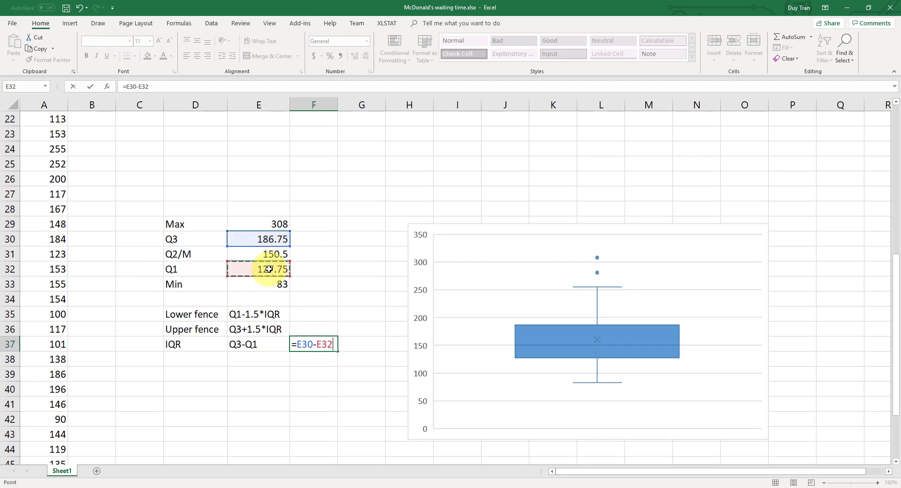
pyautogui.press('Return')
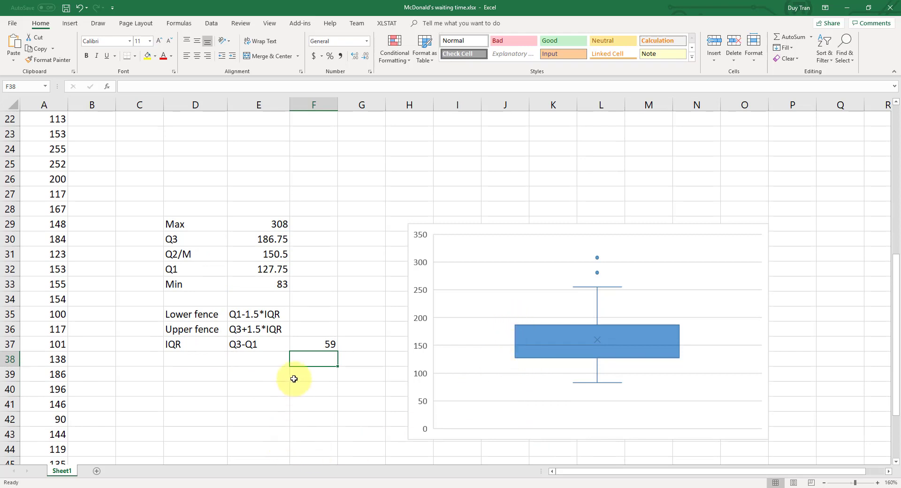
# Step: Compute the fences: =E32-1.5*F37 (39.25) in F35 and =E30+1.5*F37 (275.25) in F36
pyautogui.click(309, 313)
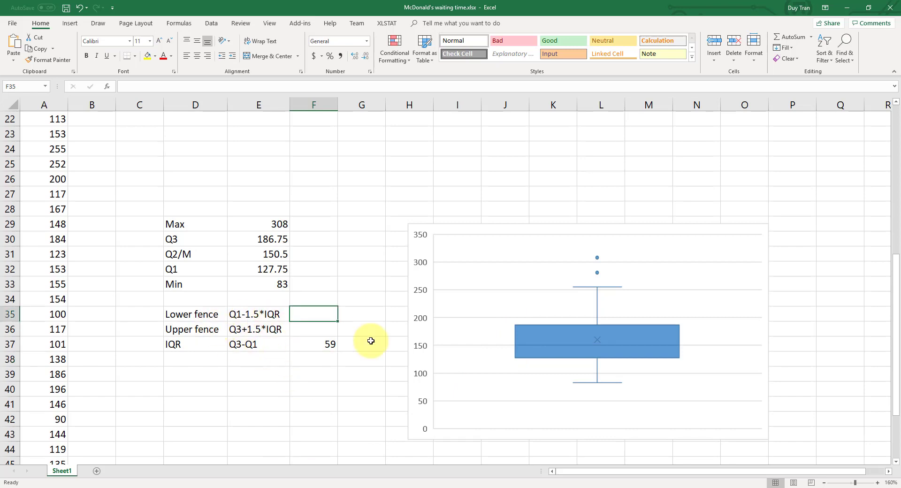
pyautogui.write('=')
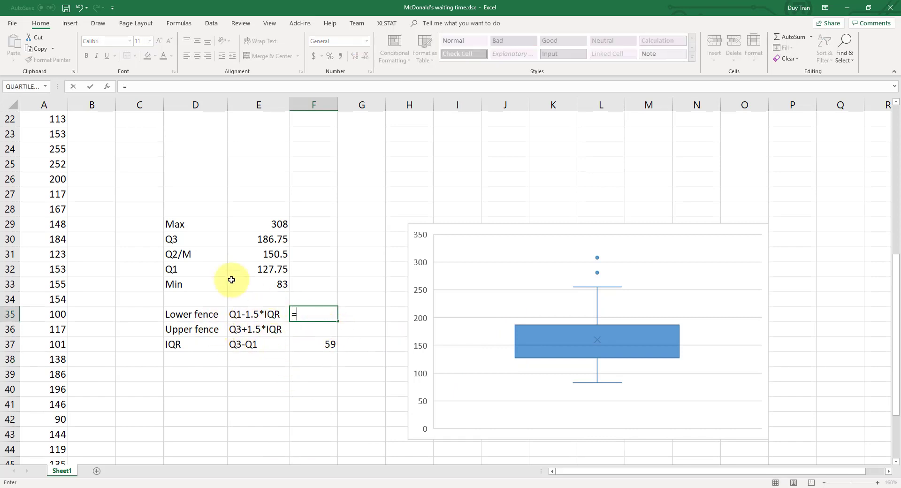
pyautogui.click(257, 269)
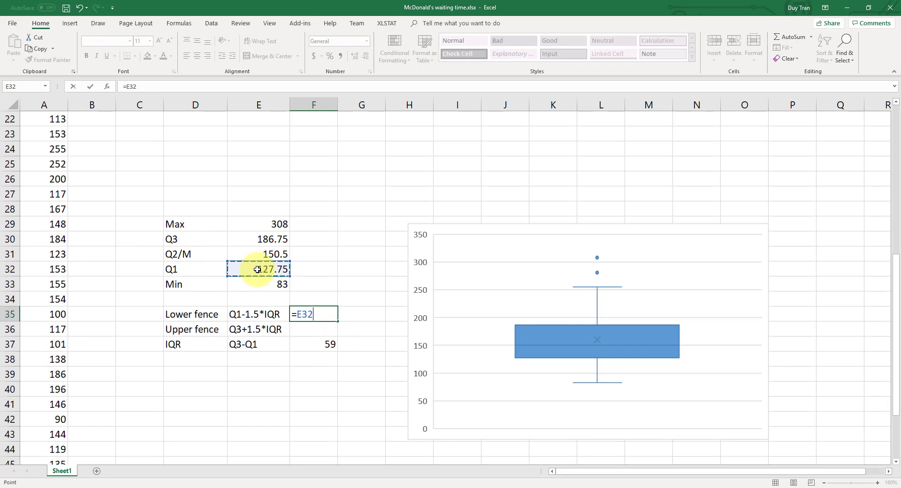
pyautogui.write('-1.5*')
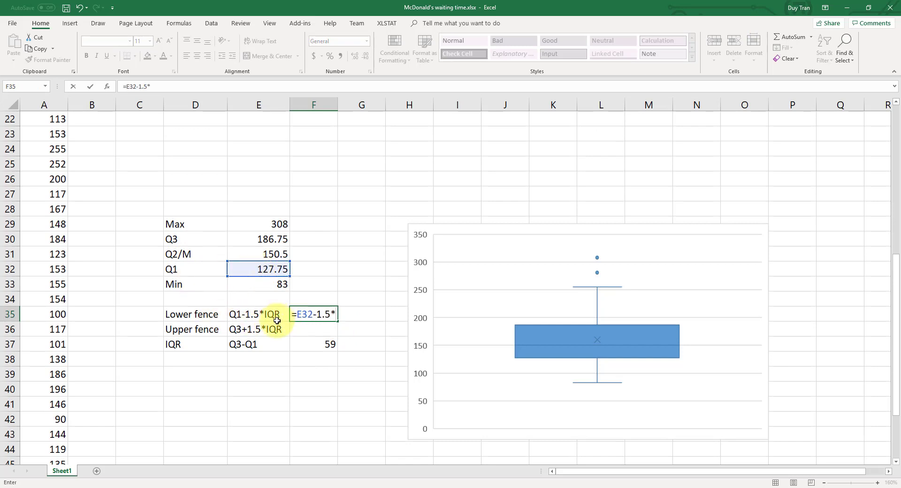
pyautogui.click(329, 347)
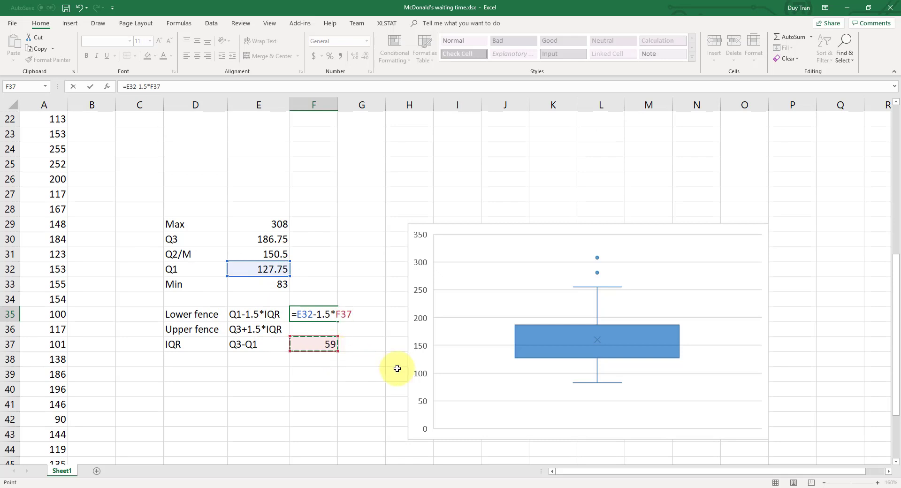
pyautogui.press('Return')
pyautogui.write('=')
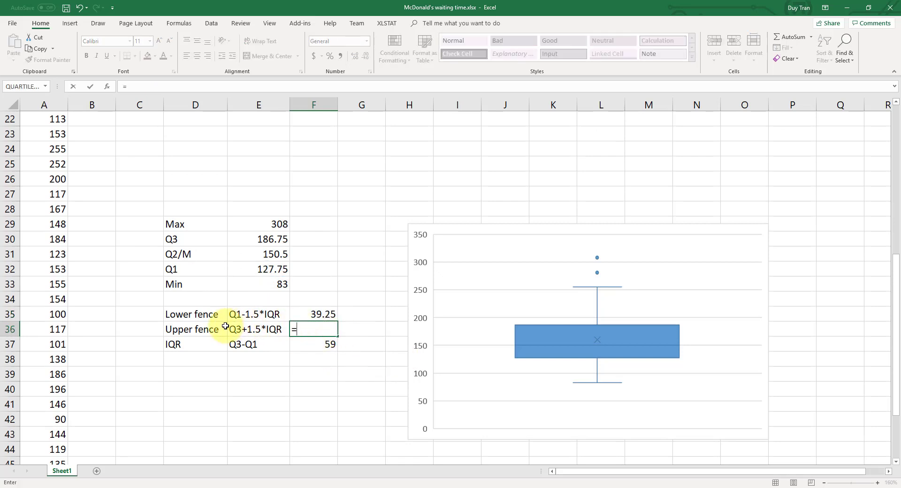
pyautogui.click(280, 239)
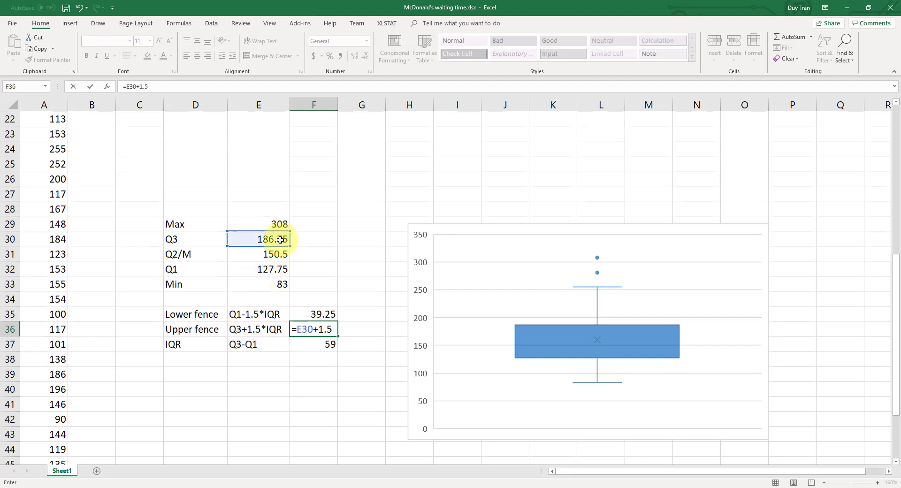
pyautogui.write('+1.5*')
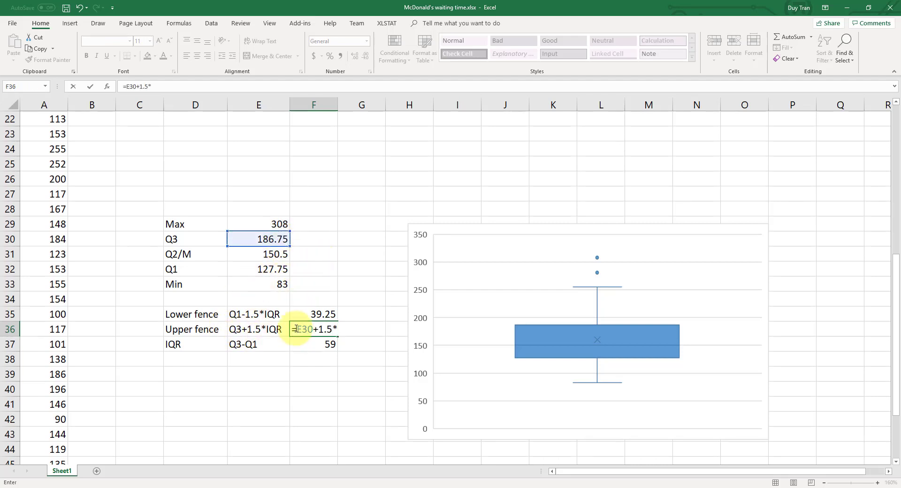
pyautogui.click(328, 346)
pyautogui.press('Return')
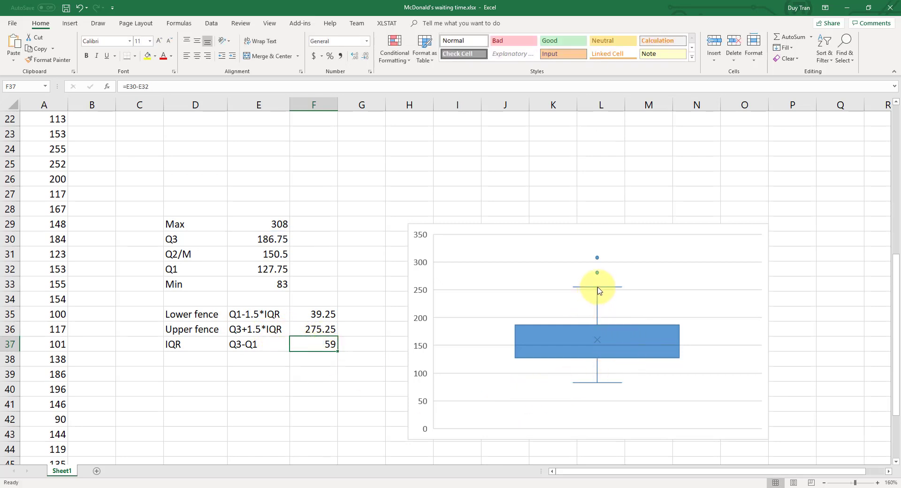
pyautogui.moveTo(598, 290)
pyautogui.moveTo(598, 275)
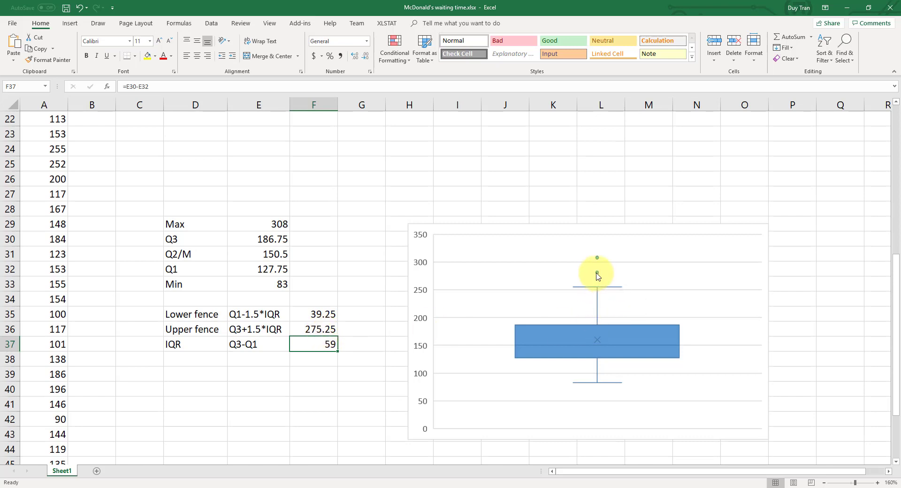
pyautogui.click(323, 332)
pyautogui.moveTo(598, 274)
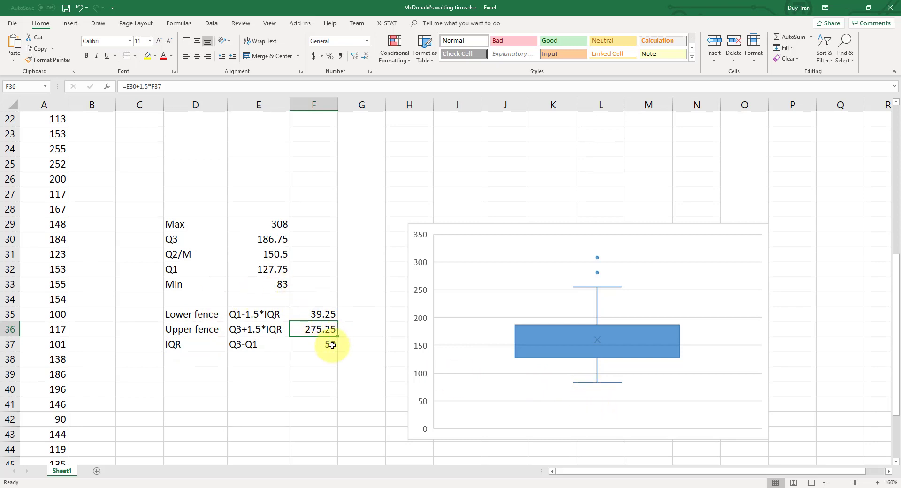
pyautogui.click(323, 319)
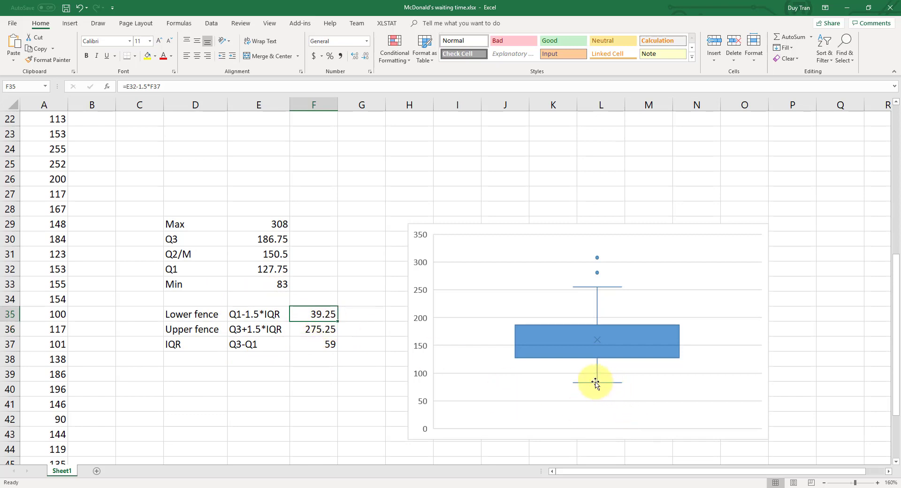
pyautogui.moveTo(598, 386)
pyautogui.click(276, 415)
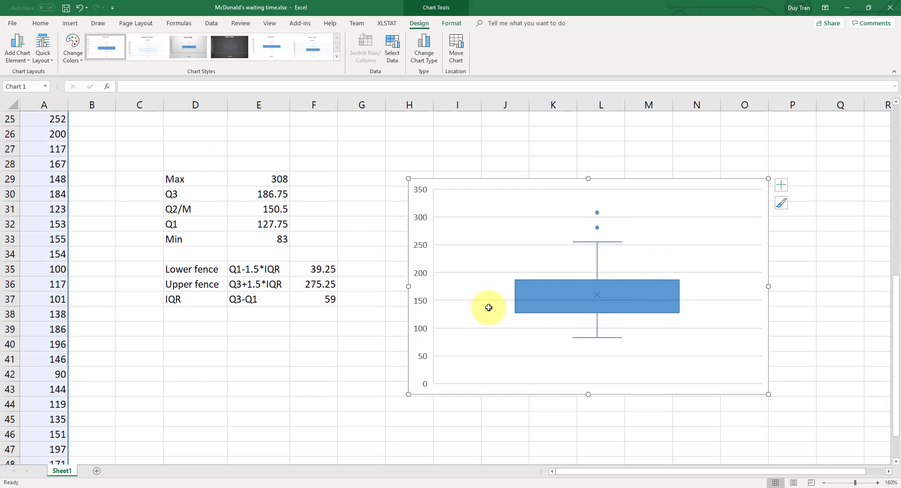
# Step: Add Right data labels to the box plot, showing values from 308 down to 83
pyautogui.doubleClick(673, 256)
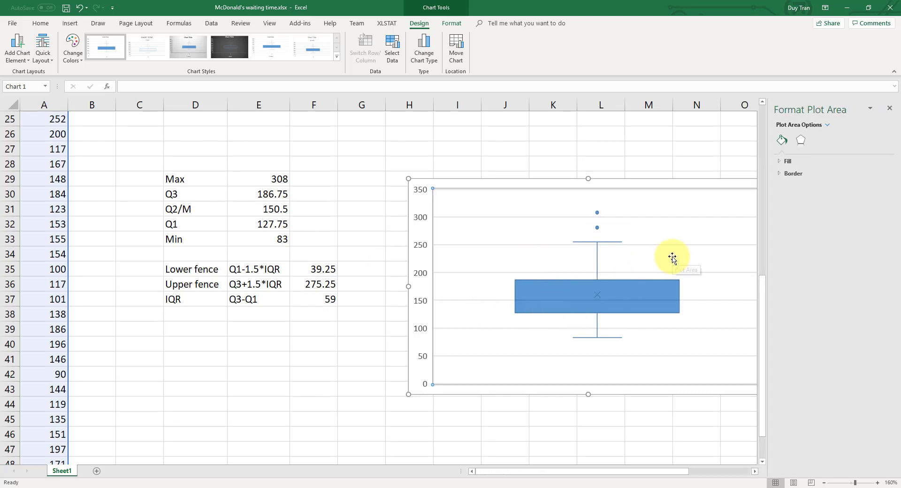
pyautogui.click(889, 108)
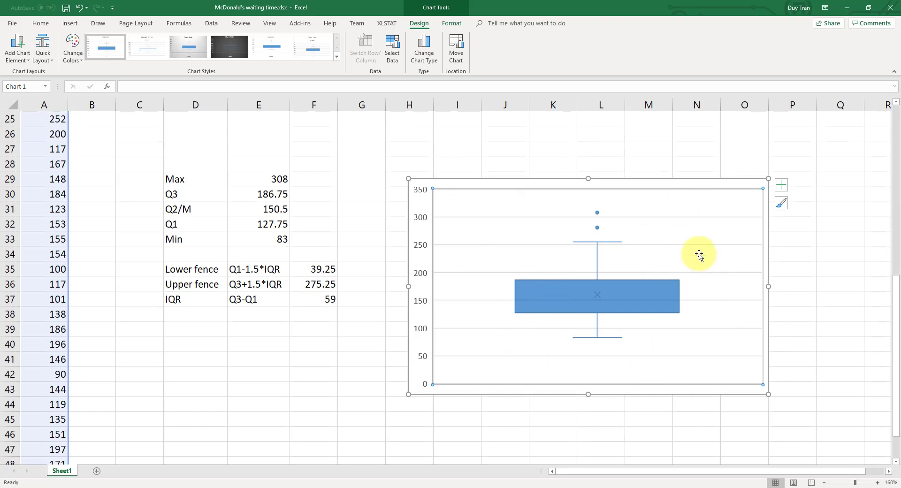
pyautogui.click(21, 60)
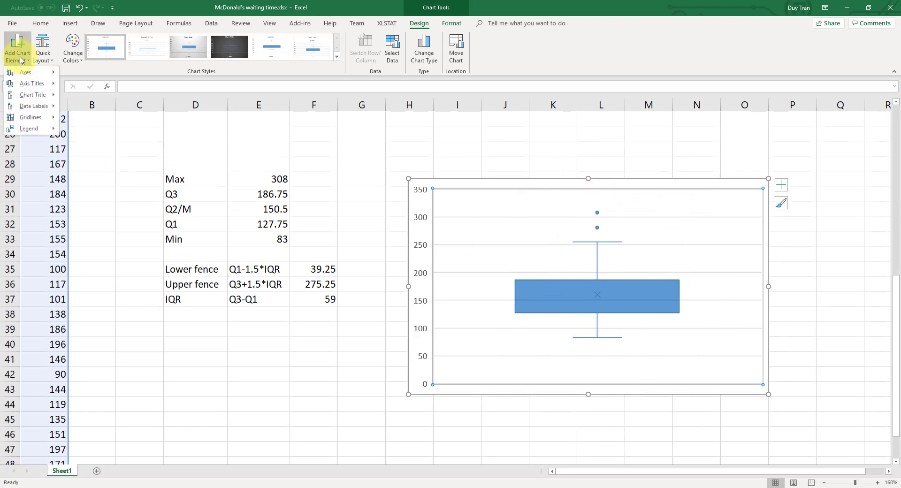
pyautogui.moveTo(41, 107)
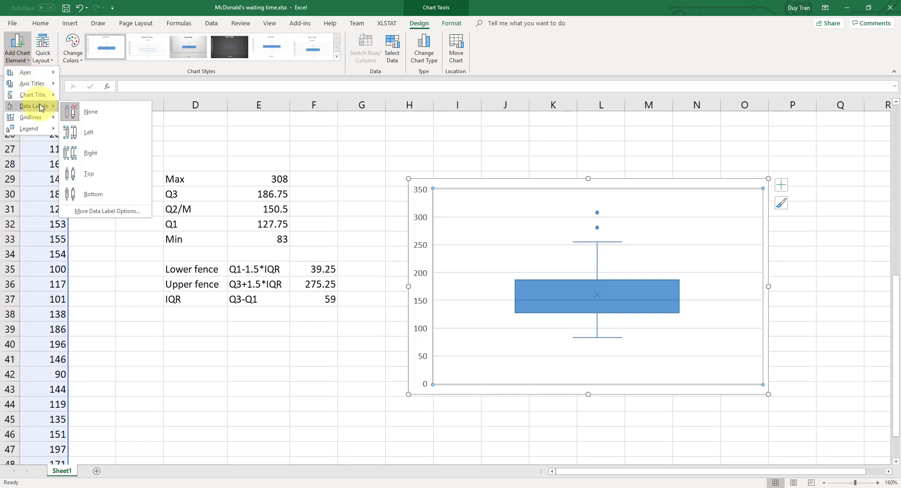
pyautogui.click(107, 211)
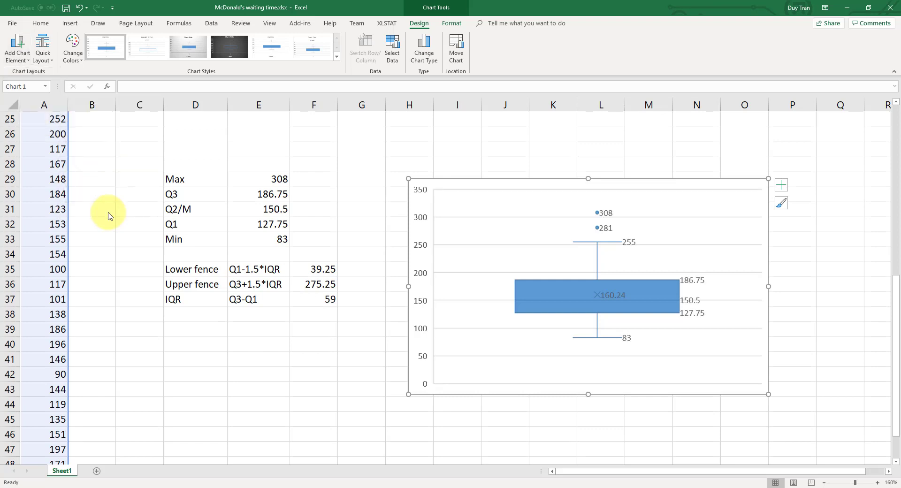
pyautogui.click(760, 342)
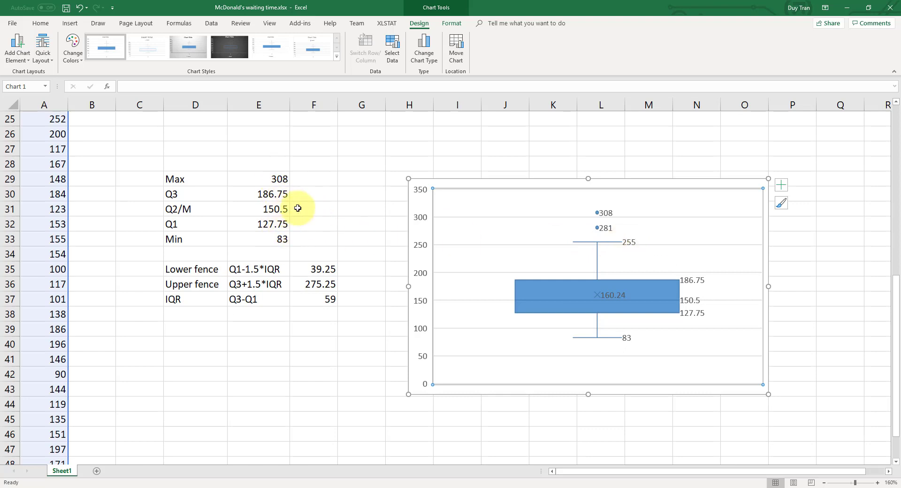
pyautogui.moveTo(628, 246)
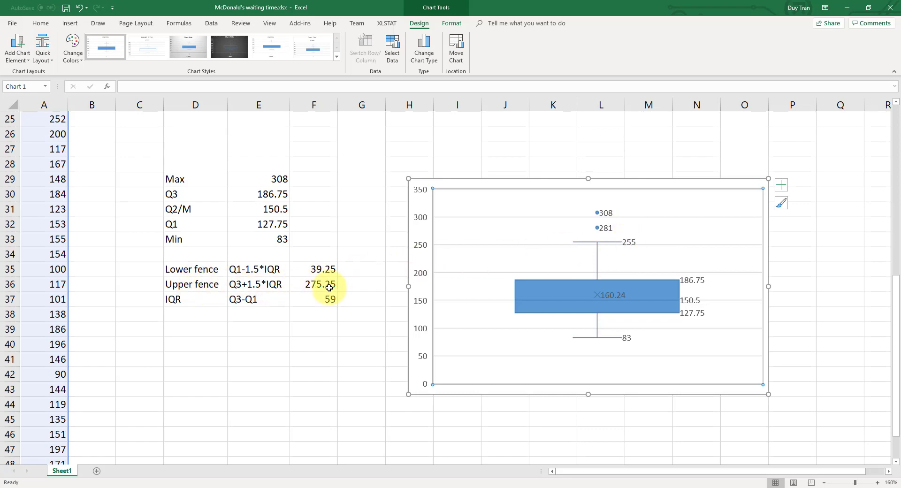
# Step: Sort A1:A50 by cell values from Smallest to Largest
pyautogui.click(262, 353)
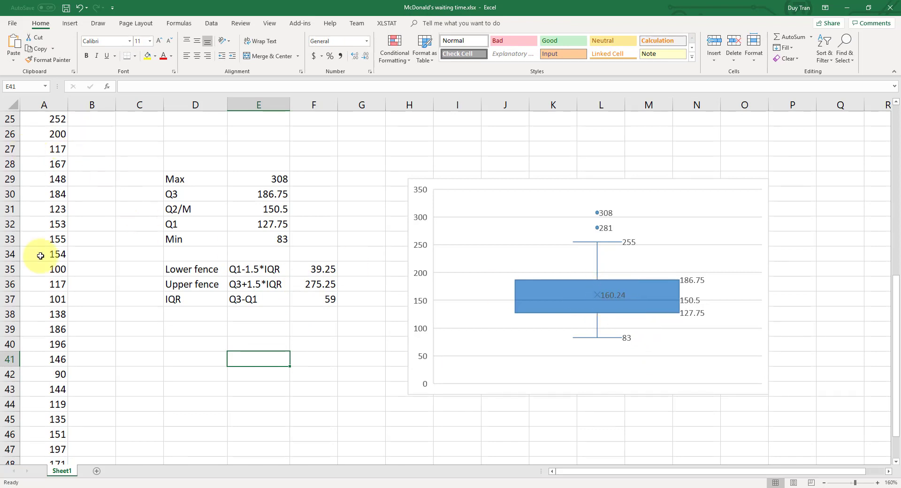
pyautogui.moveTo(606, 297)
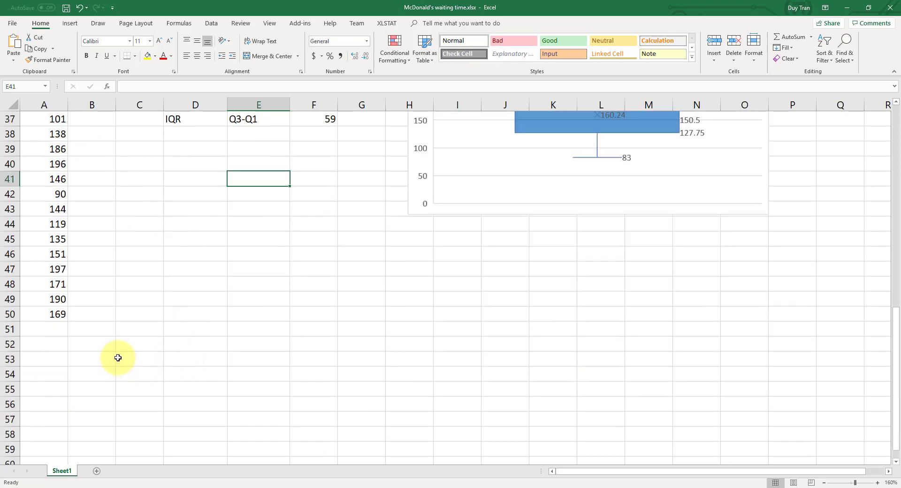
pyautogui.scroll(13, 118, 357)
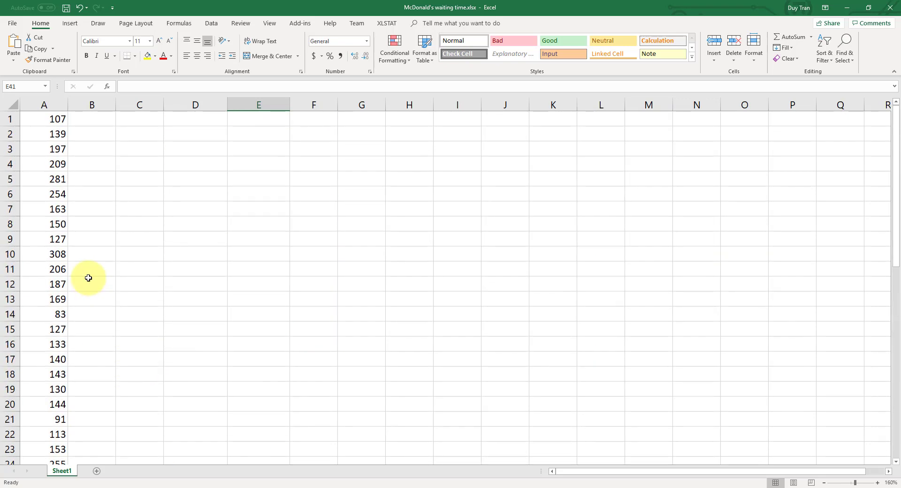
pyautogui.moveTo(55, 118); pyautogui.dragTo(56, 446)
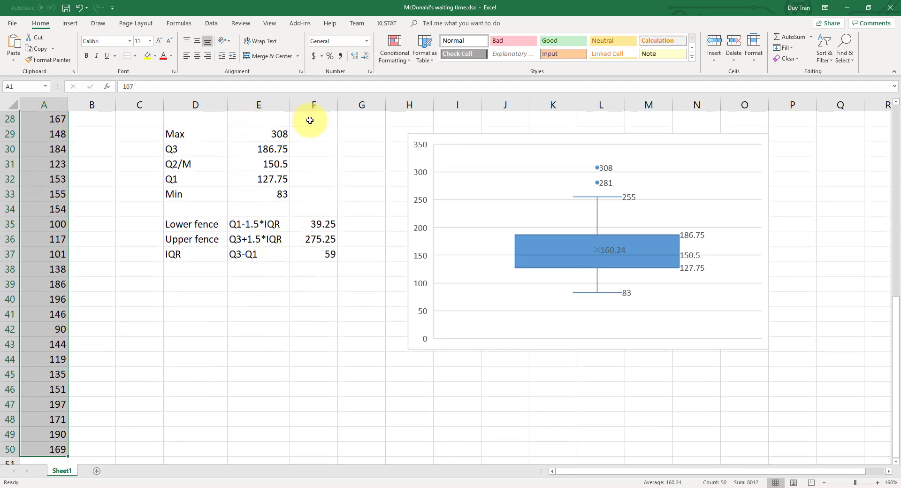
pyautogui.click(210, 23)
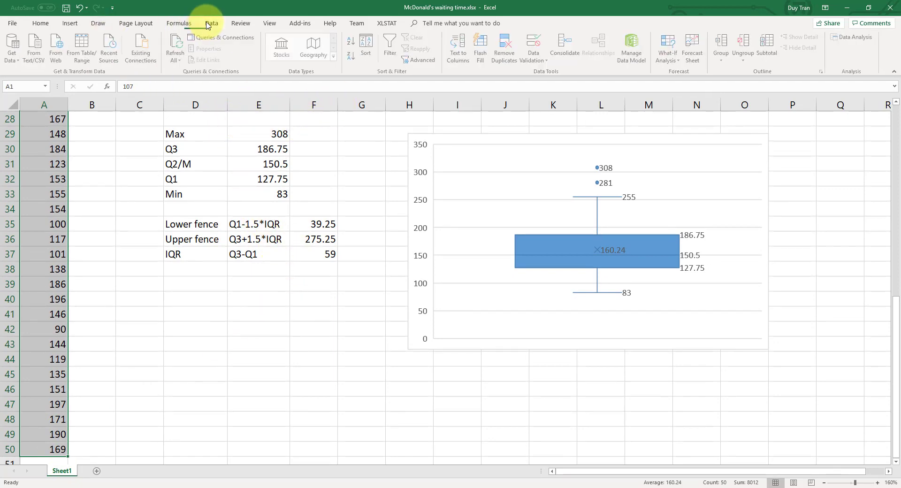
pyautogui.click(368, 55)
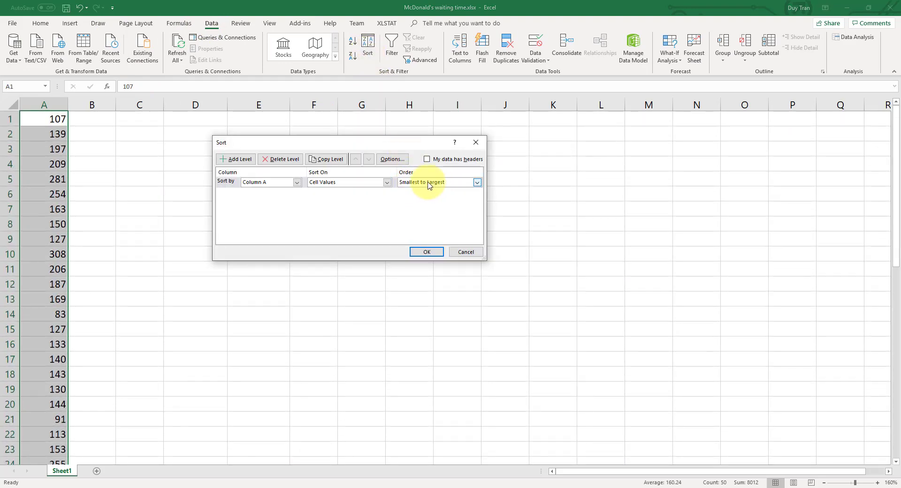
pyautogui.click(427, 252)
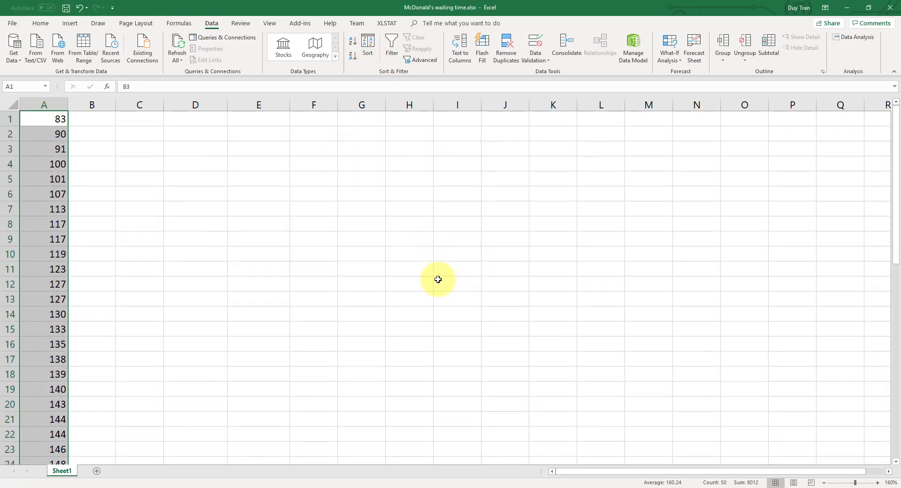
pyautogui.scroll(-10, 438, 279)
pyautogui.scroll(1, 305, 317)
pyautogui.click(310, 312)
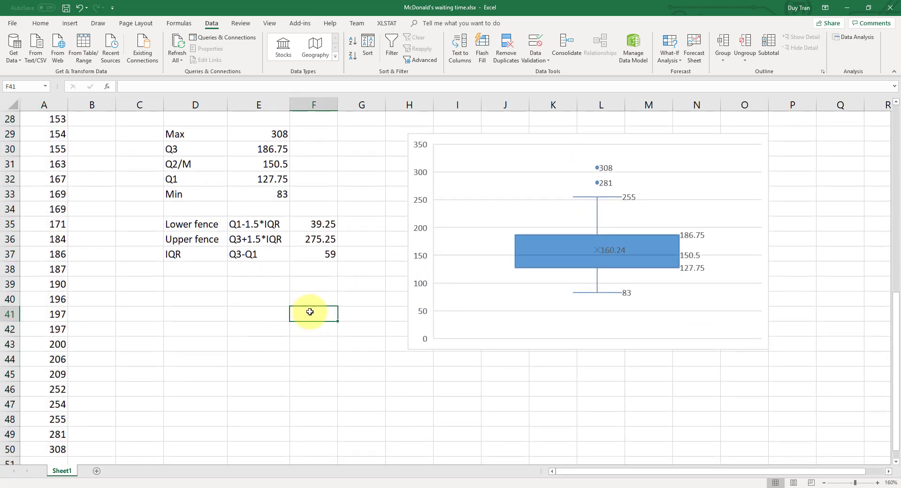
pyautogui.scroll(-1, 312, 307)
pyautogui.scroll(1, 513, 316)
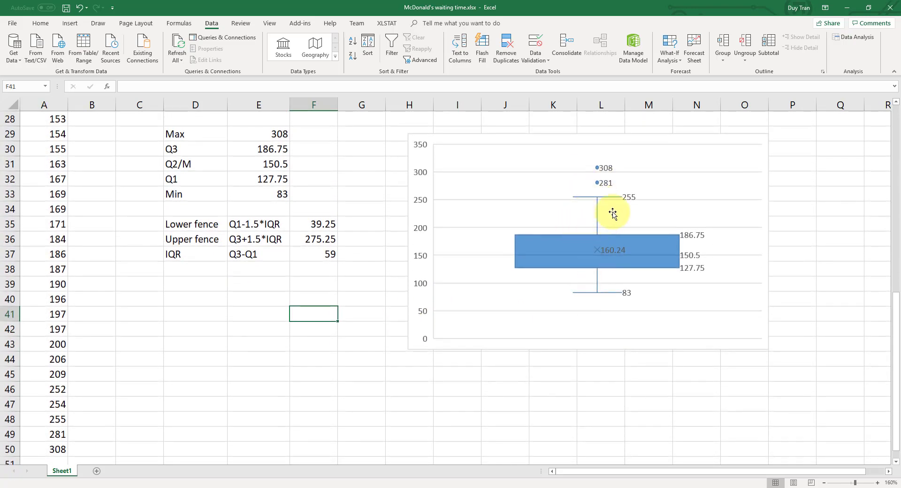
pyautogui.click(58, 448)
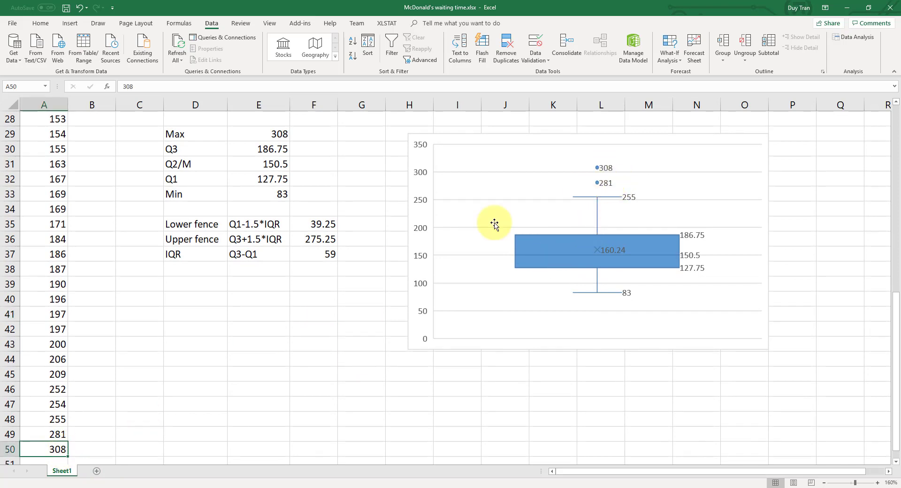
pyautogui.click(54, 433)
pyautogui.moveTo(55, 434); pyautogui.dragTo(59, 448)
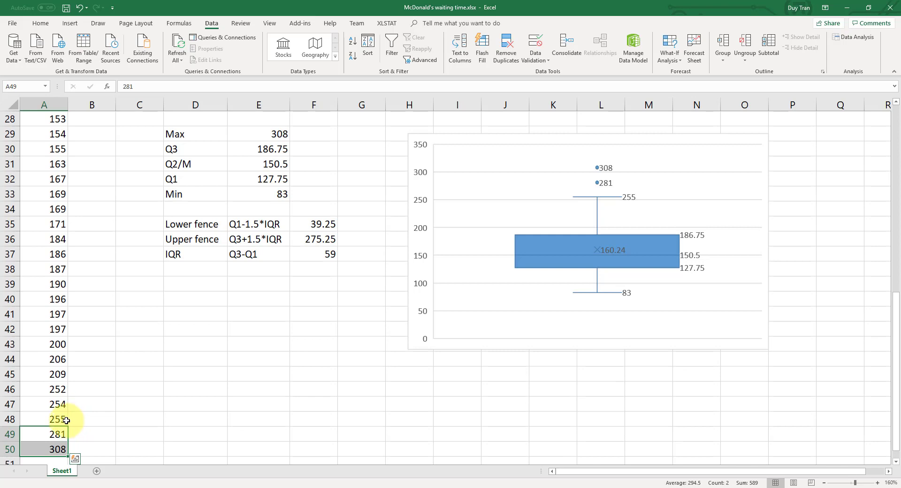
pyautogui.click(63, 423)
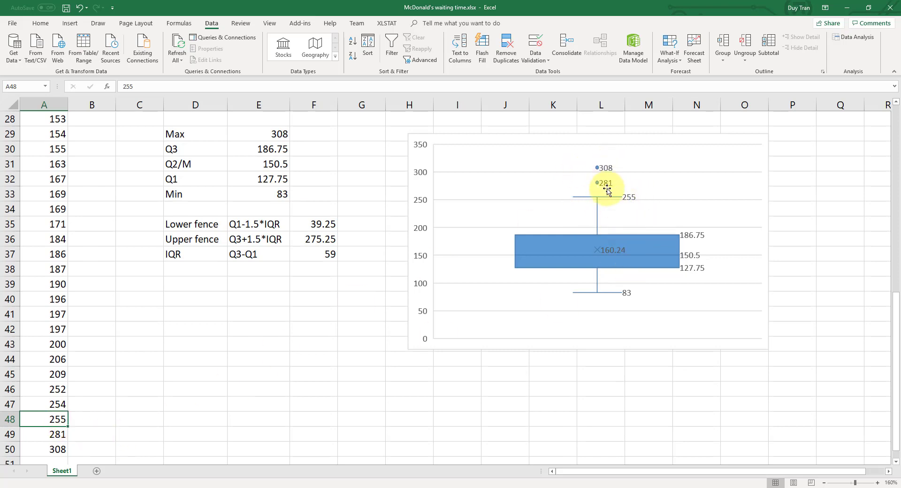
pyautogui.scroll(9, 94, 235)
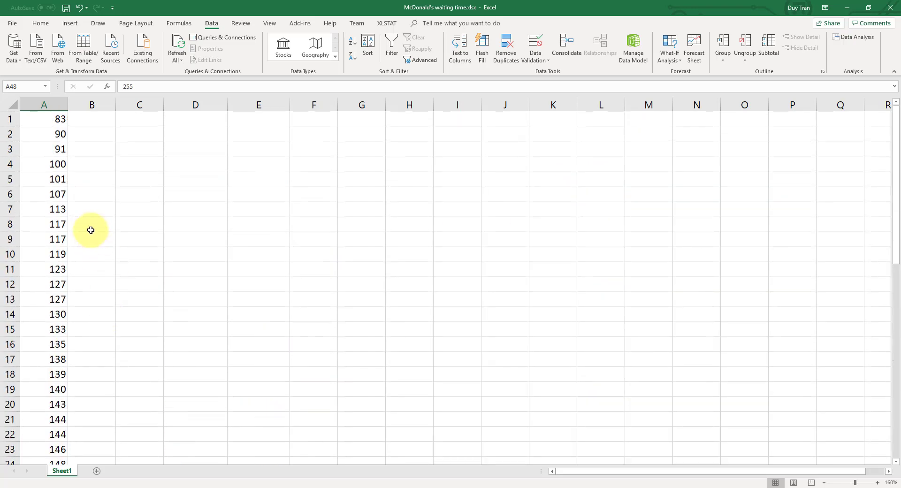
pyautogui.click(60, 117)
pyautogui.scroll(-10, 180, 282)
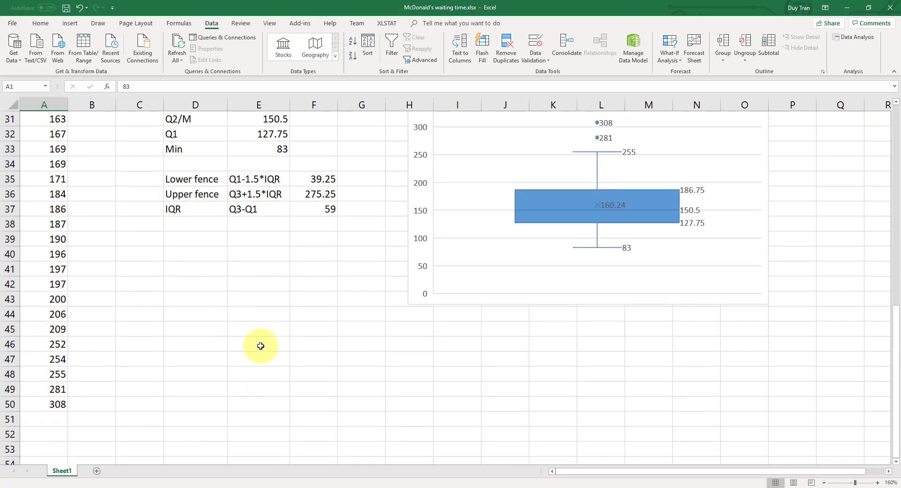
pyautogui.scroll(3, 332, 314)
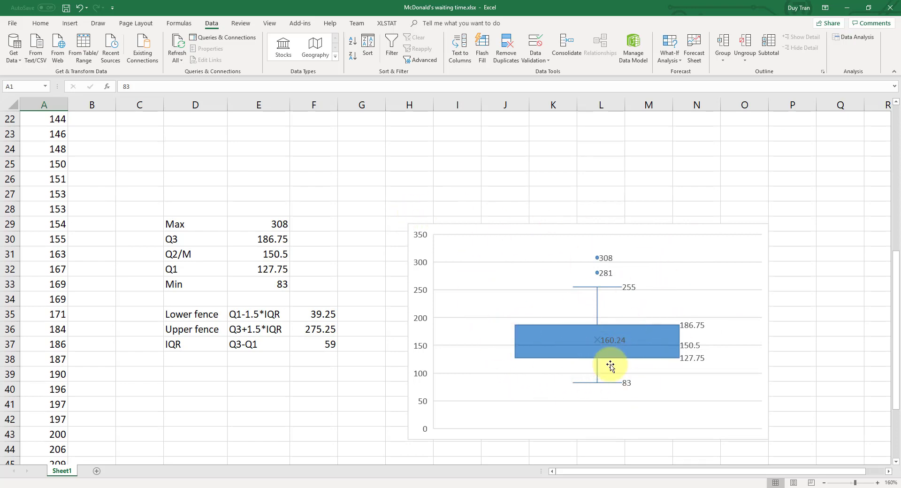
pyautogui.scroll(-1, 577, 355)
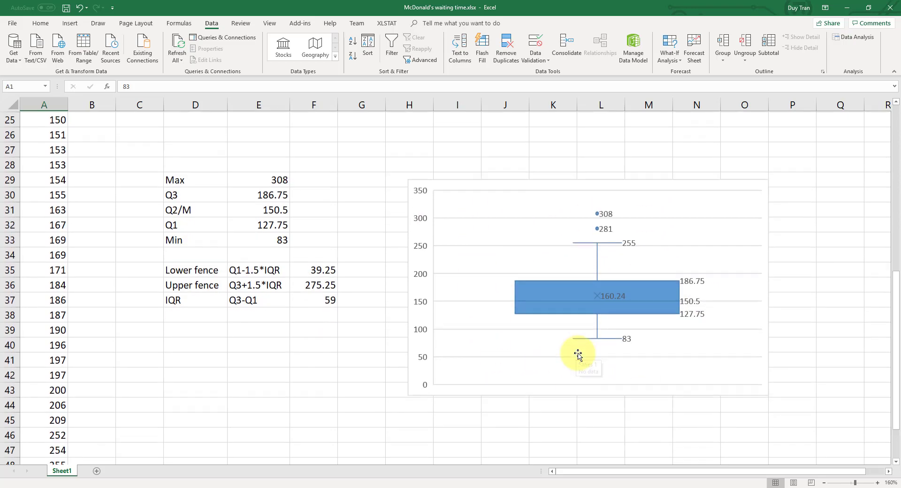